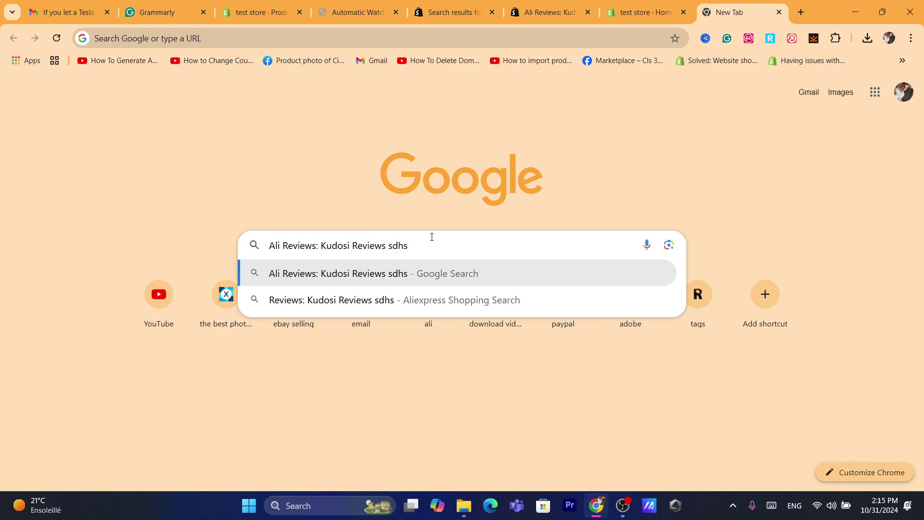
Return to the test store's Shopify admin home tab.
left_click(374, 240)
left_click(645, 12)
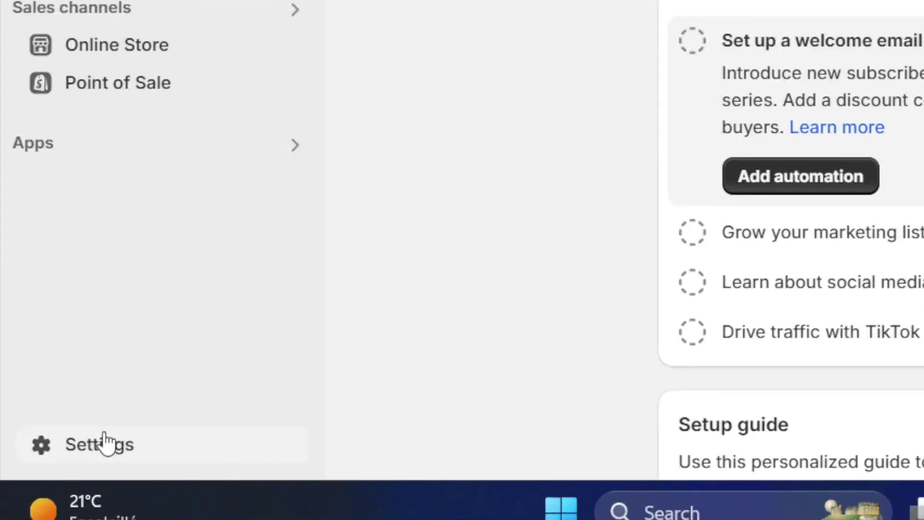
Open the Shopify App Store from Settings › Apps and sales channels.
left_click(70, 445)
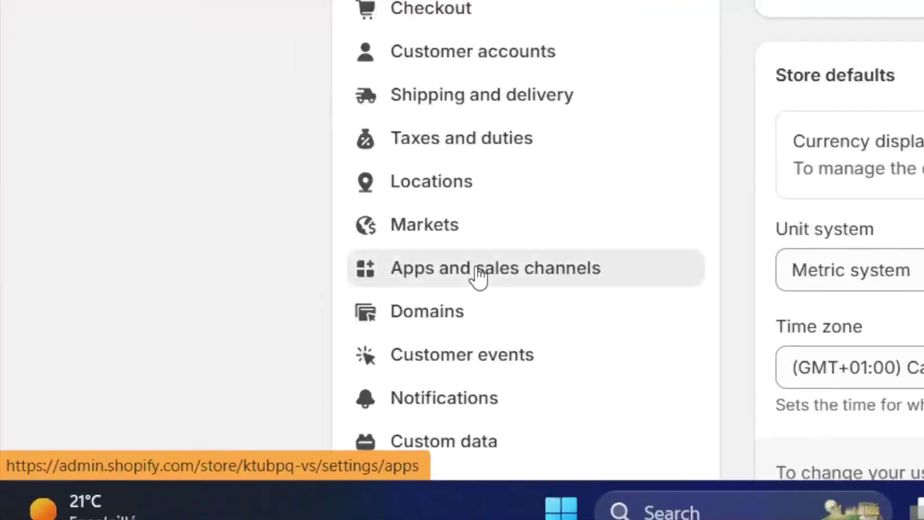
left_click(212, 397)
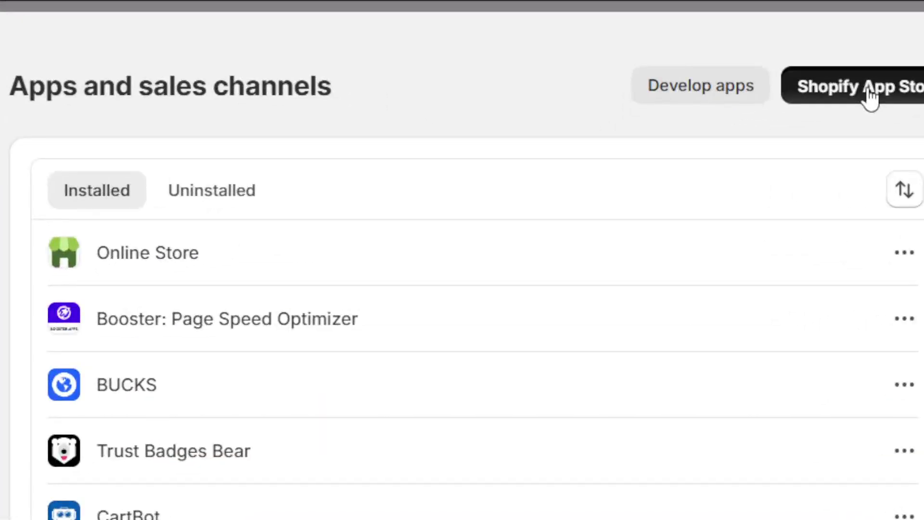
left_click(870, 95)
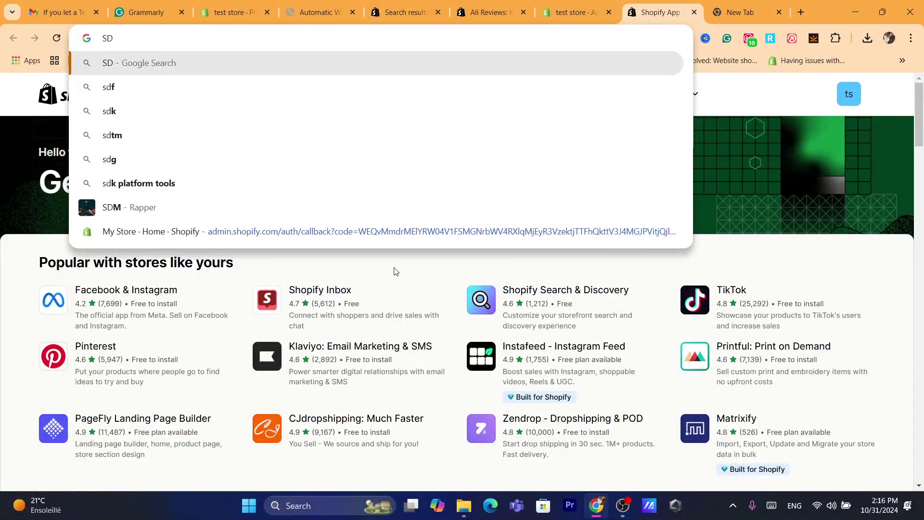
Search the App Store for 'Ali Reviews: Kudosi Reviews' and open the app's listing.
left_click(393, 269)
left_click(400, 106)
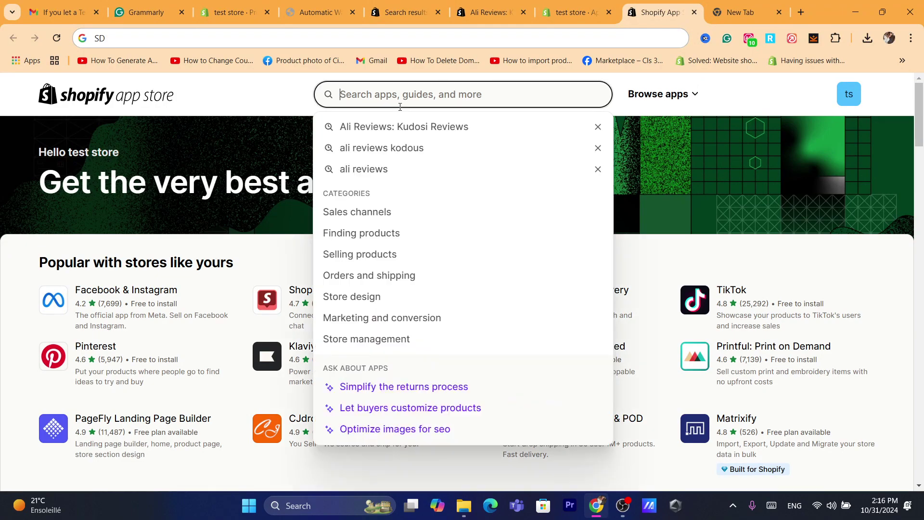
left_click(367, 128)
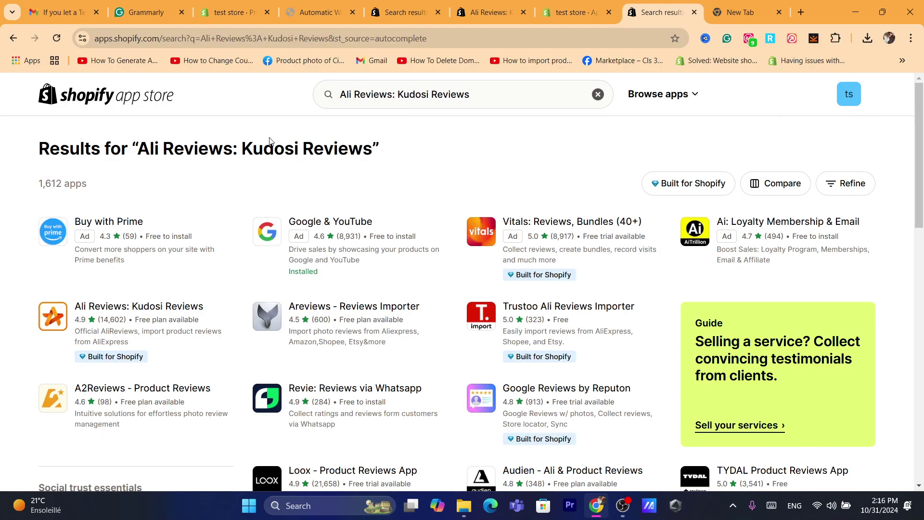
triple_click(270, 141)
triple_click(367, 148)
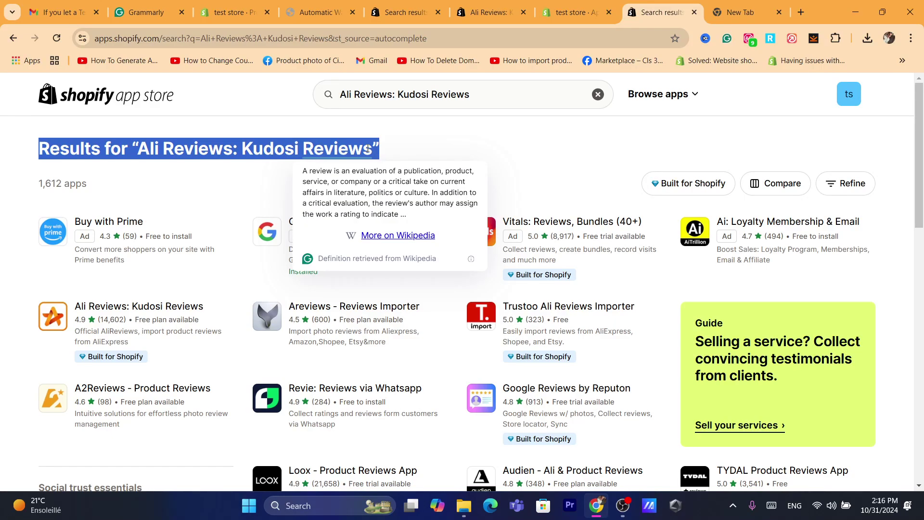
left_click(387, 152)
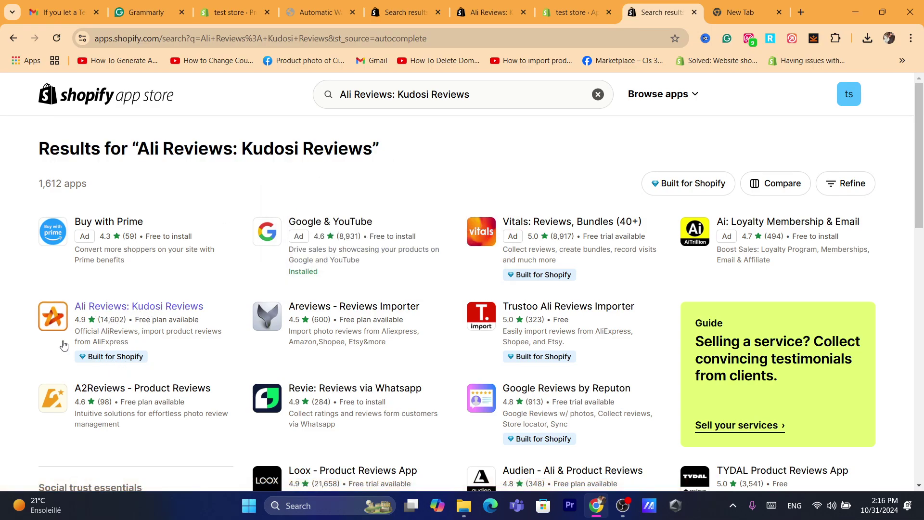
left_click(92, 308)
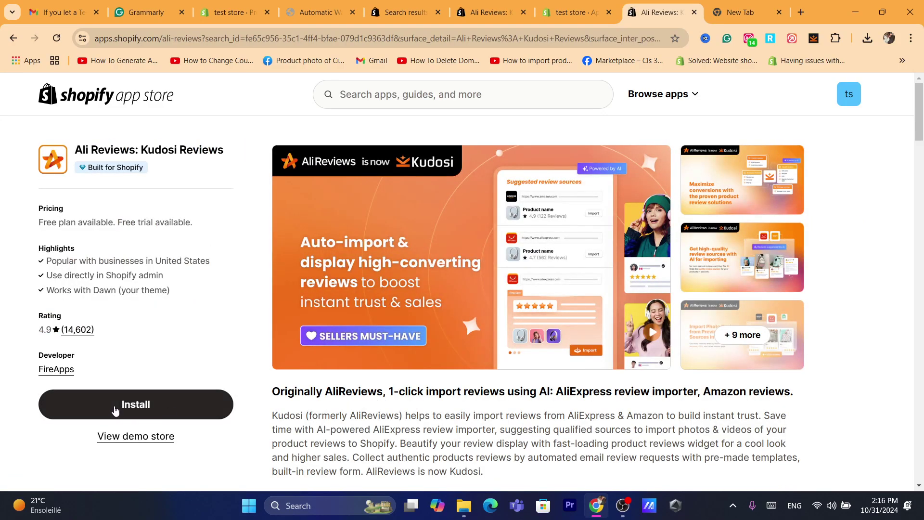
Install and approve the Kudosi (Ali Reviews) app, closing the leftover search and app tabs.
left_click(115, 410)
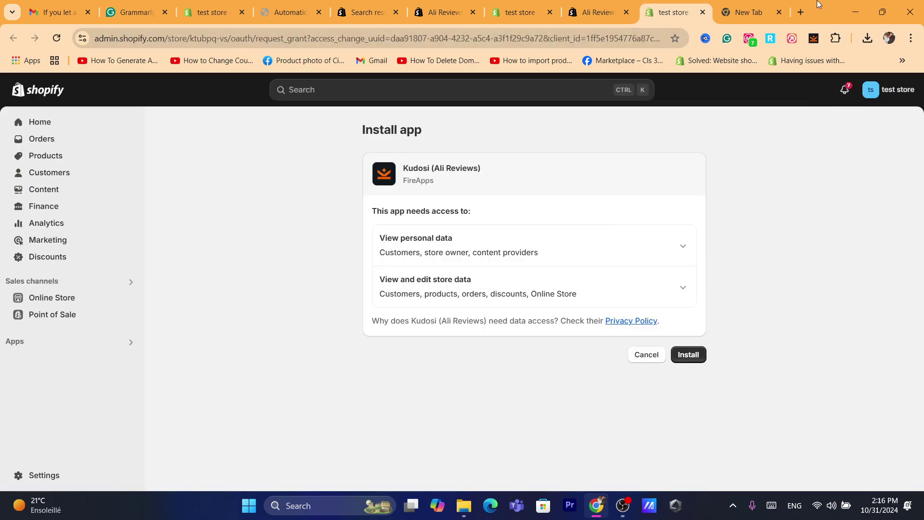
left_click(690, 354)
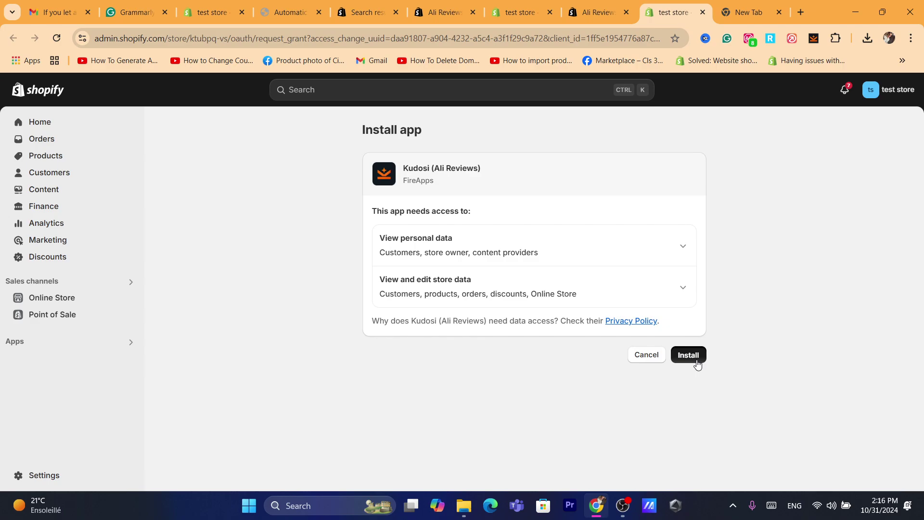
left_click(320, 11)
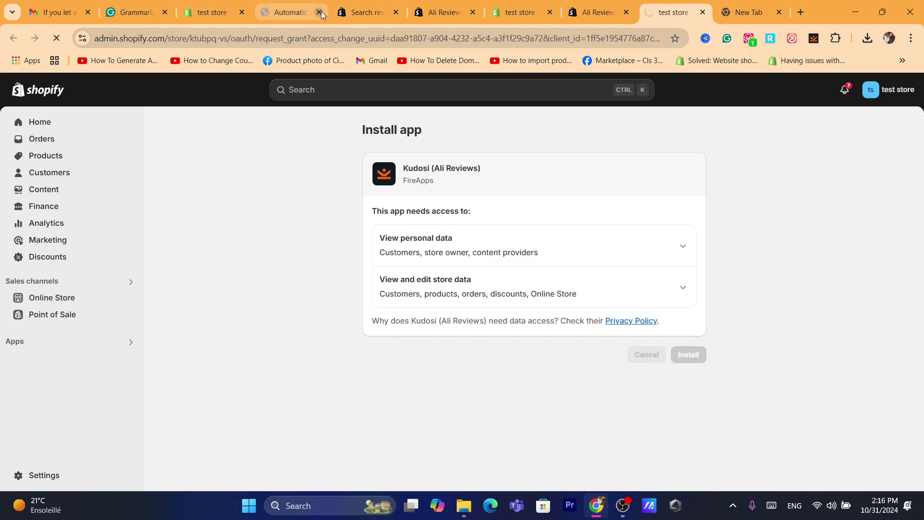
left_click(322, 11)
left_click(321, 11)
left_click(322, 10)
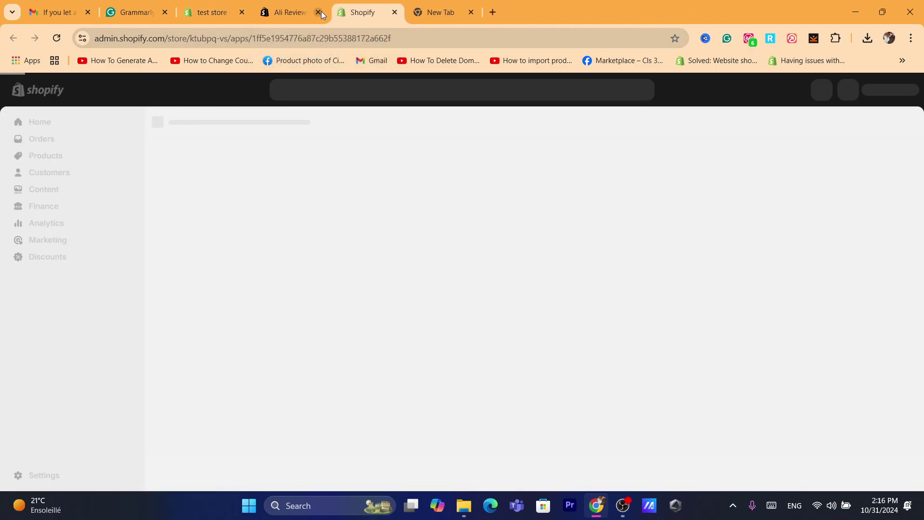
left_click(321, 11)
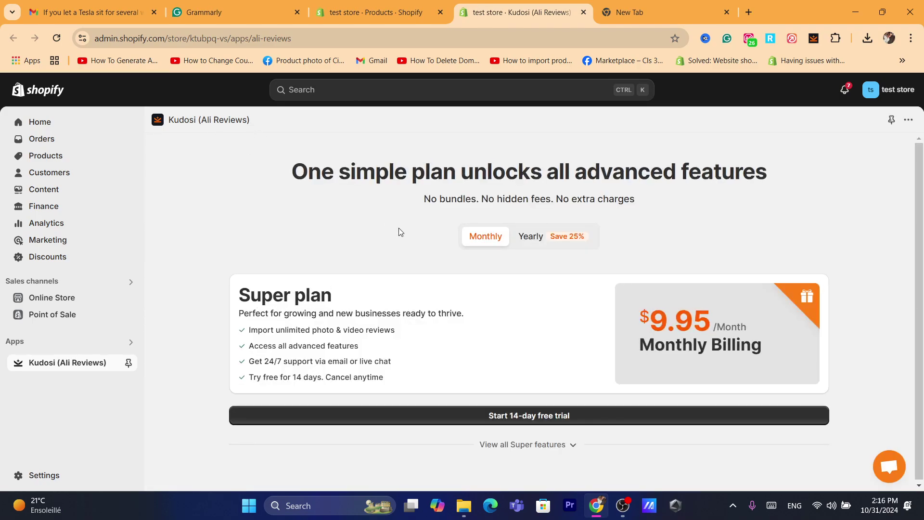
Review the $9.95/month Super plan features and start its 14-day free trial.
triple_click(338, 172)
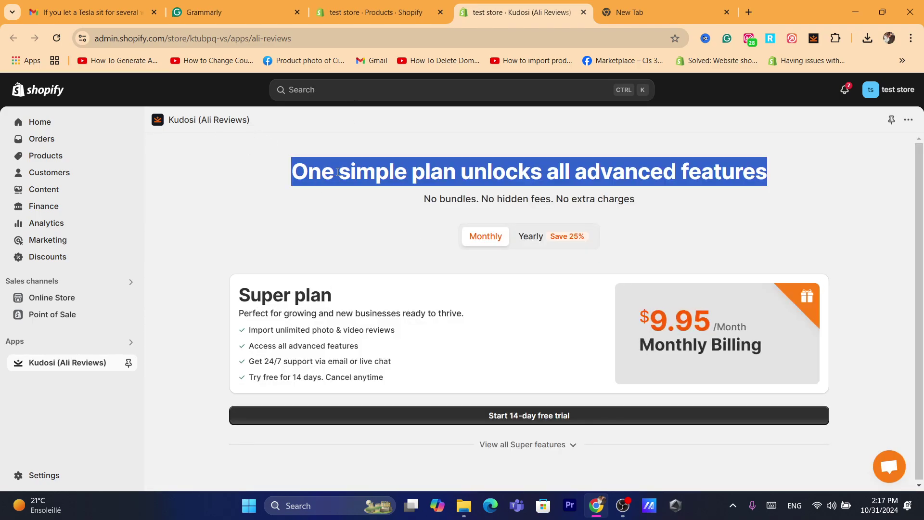
triple_click(626, 172)
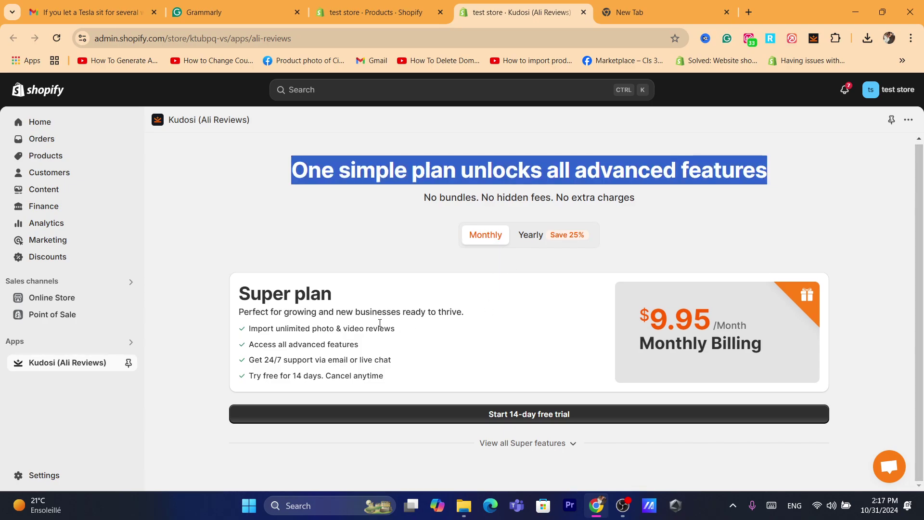
left_click(362, 311)
triple_click(355, 311)
left_click(438, 331)
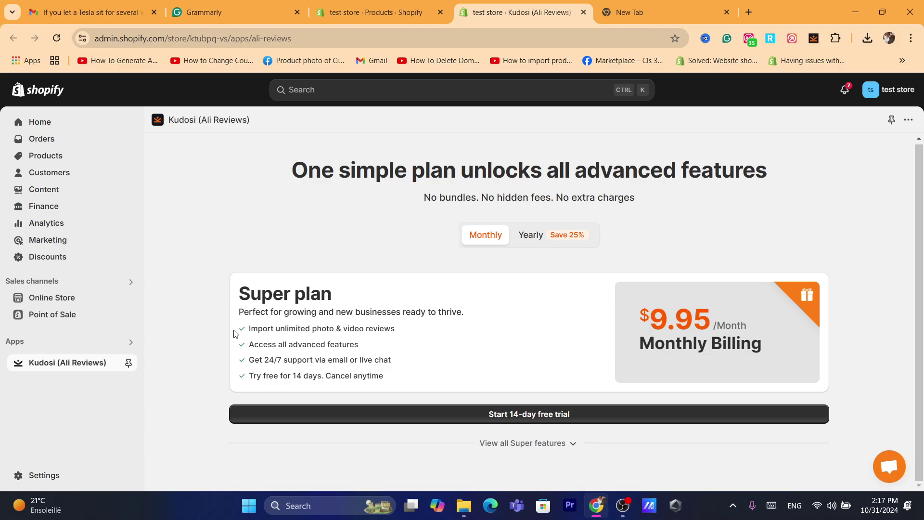
triple_click(371, 332)
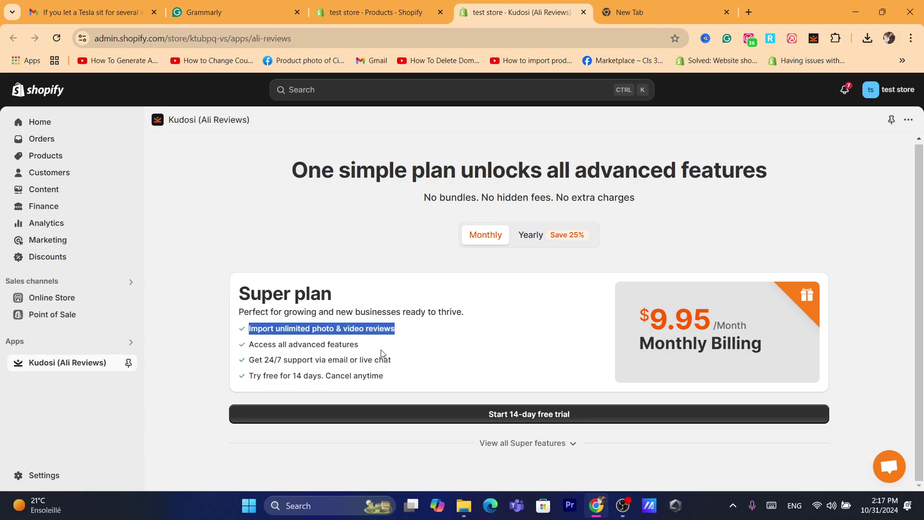
triple_click(380, 350)
triple_click(382, 361)
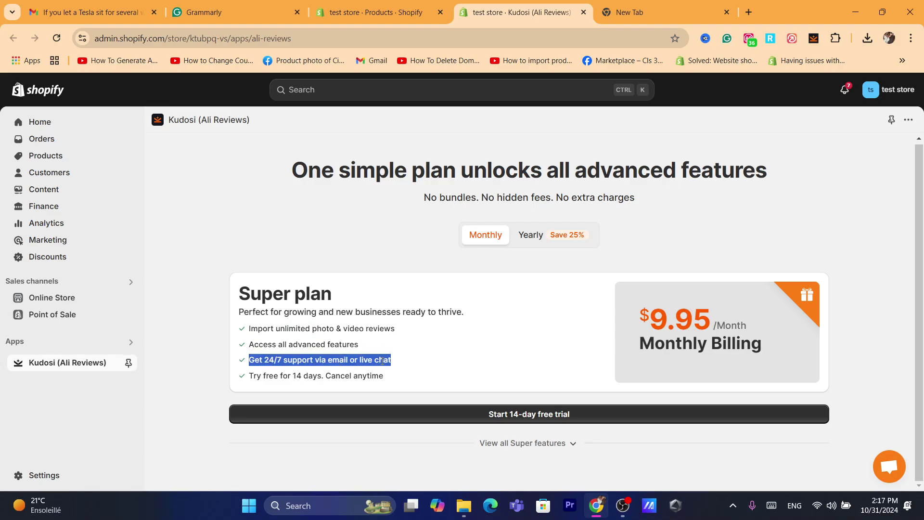
left_click(462, 361)
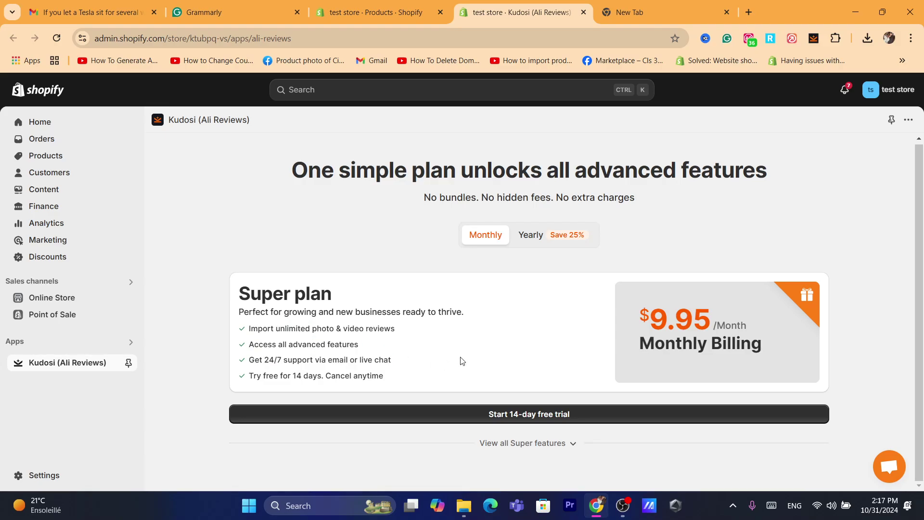
triple_click(393, 378)
left_click(295, 340)
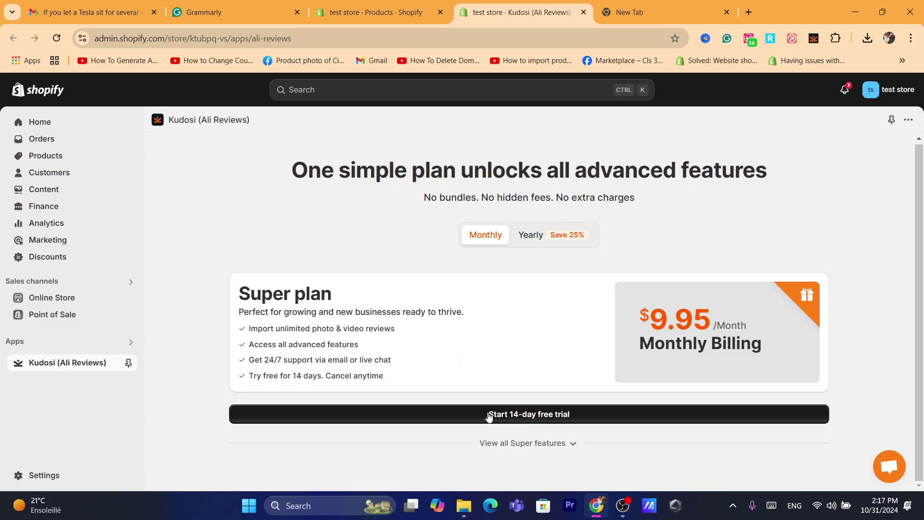
left_click(505, 423)
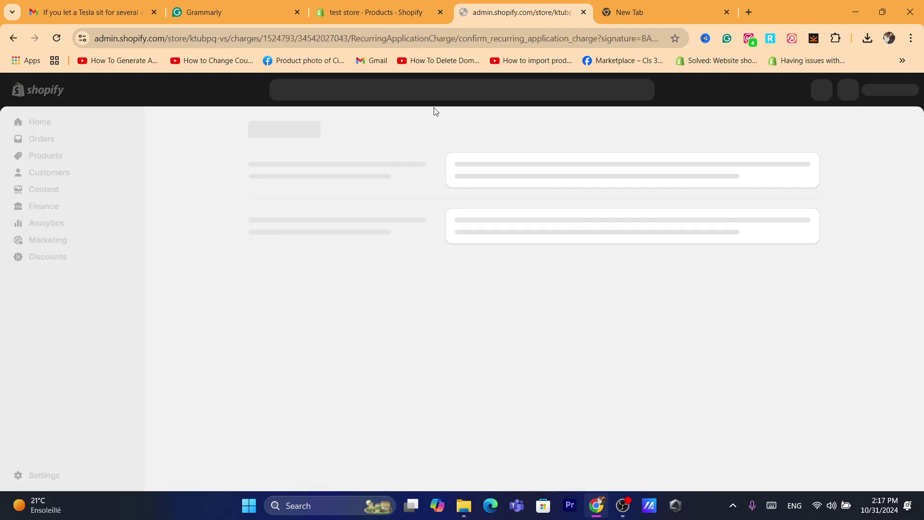
Approve the Kudosi subscription so the monthly Super plan activates.
left_click(705, 307)
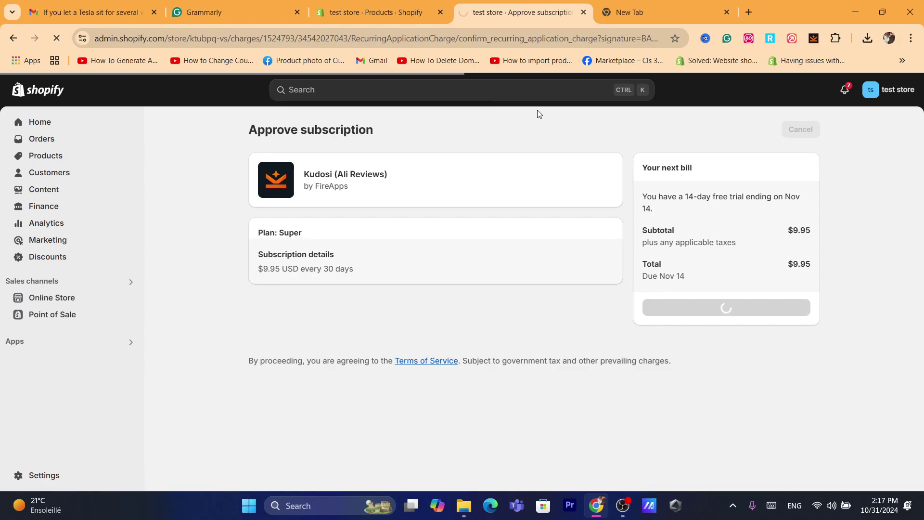
left_click(487, 38)
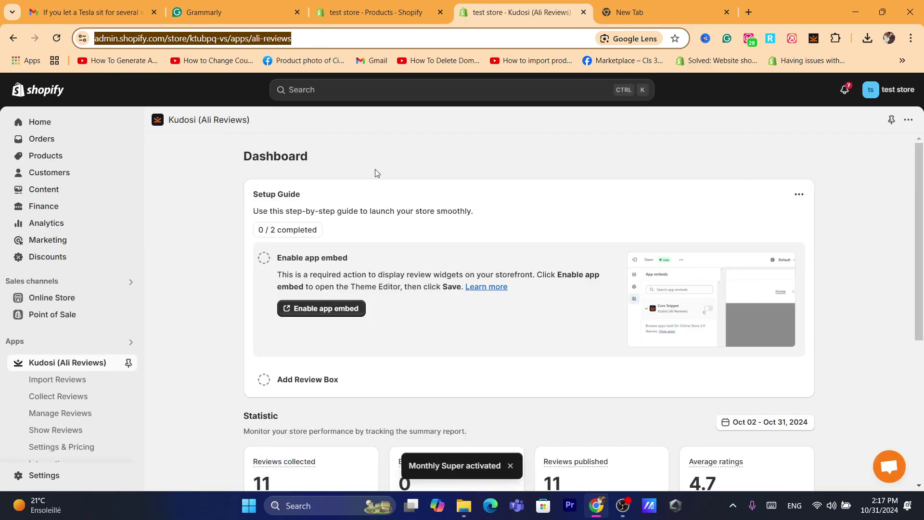
Open the Dawn theme editor from the dashboard to enable the Kudosi app embed.
left_click(818, 200)
scroll(874, 206, "down", 1)
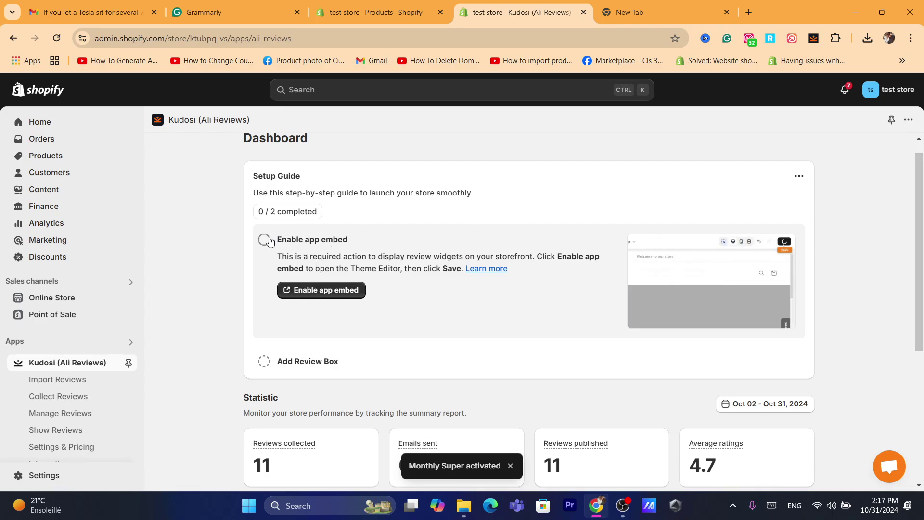
left_click(321, 290)
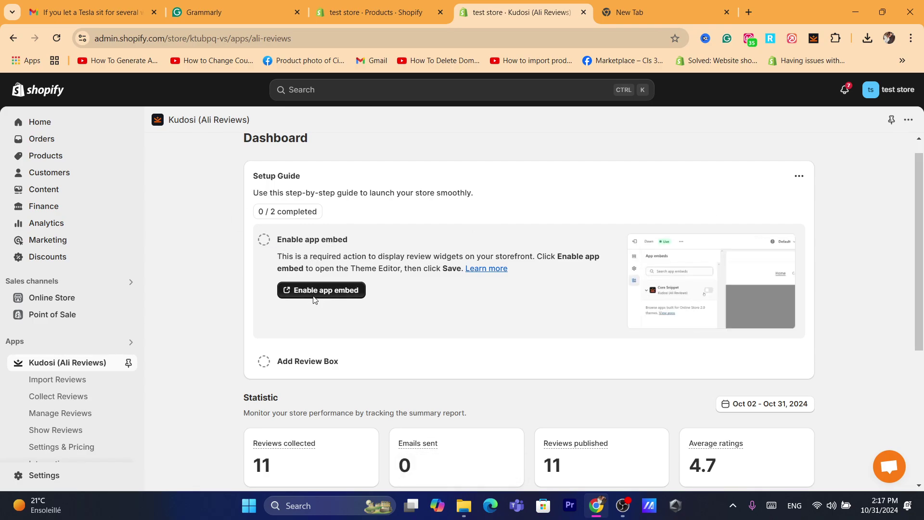
key("ctrl+l")
type("shopify.com")
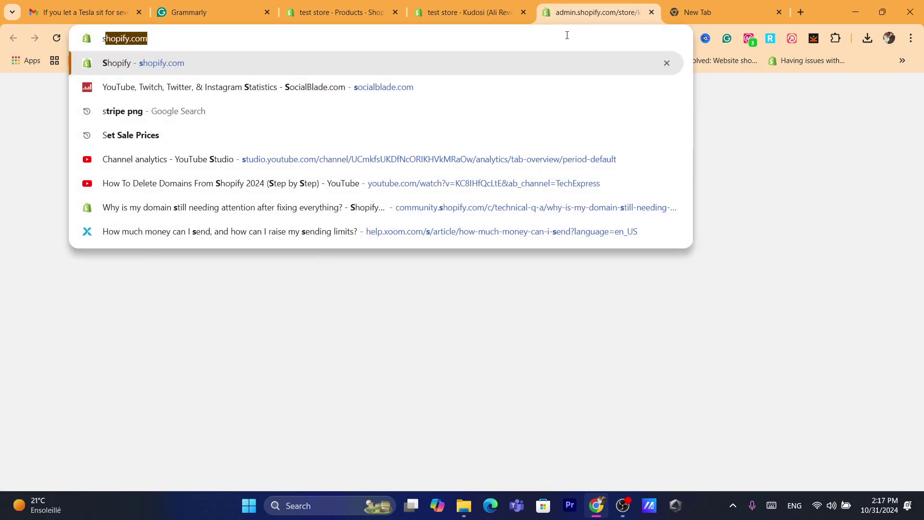
key("Return")
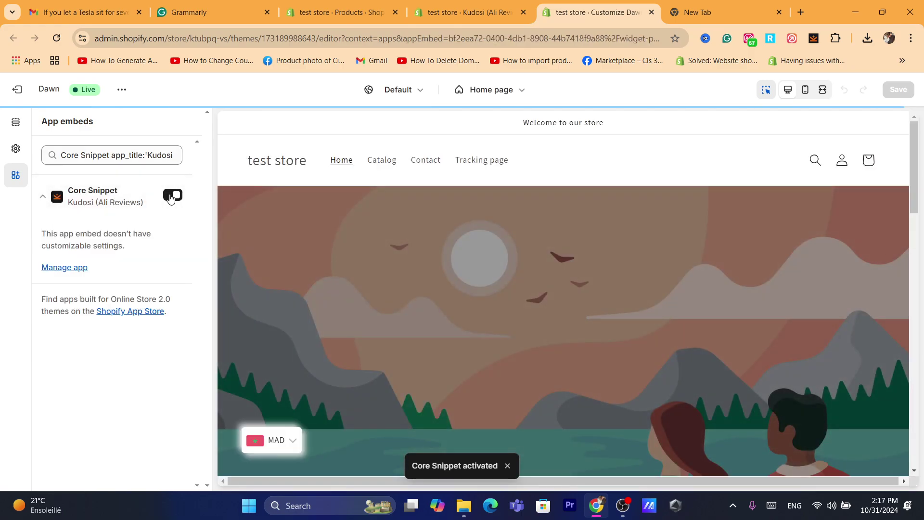
Turn on the Core Snippet app embed and go back to the Kudosi dashboard.
left_click(171, 199)
left_click(172, 204)
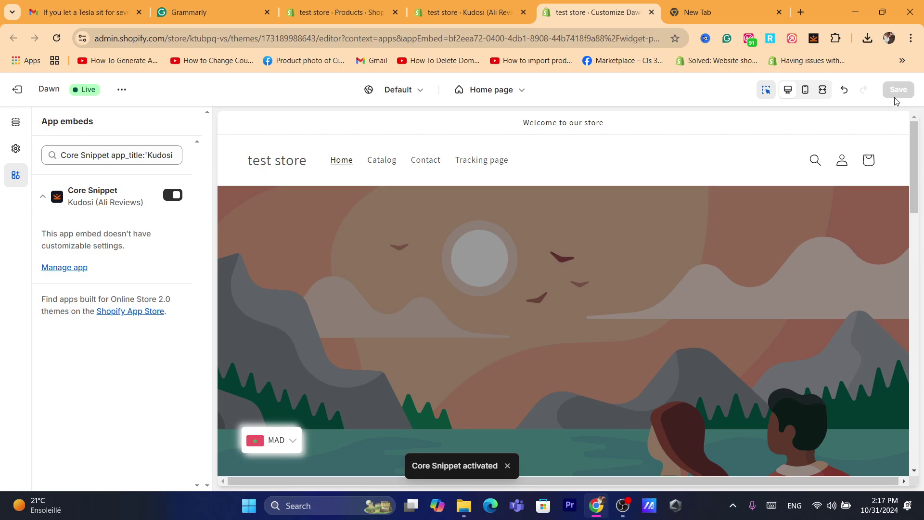
left_click(587, 29)
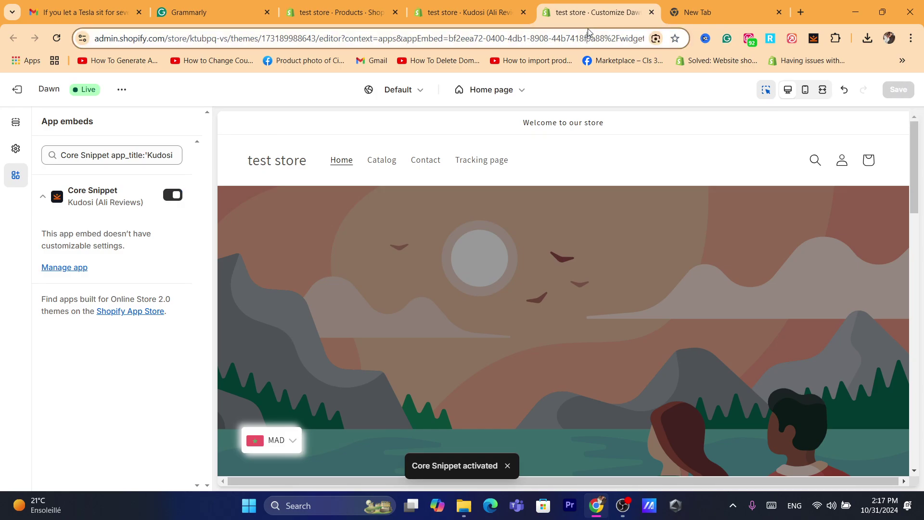
type("x")
left_click(510, 4)
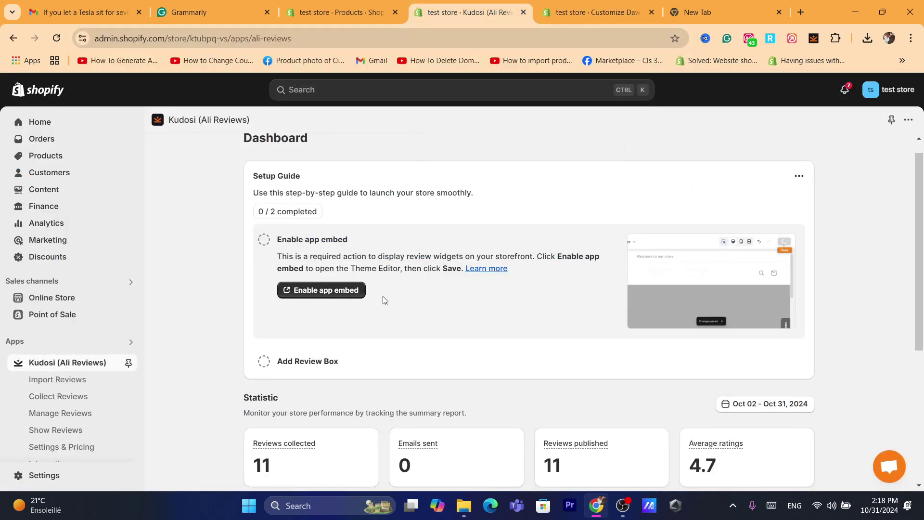
Expand the Add Review Box setup step and launch it in the theme editor.
left_click(290, 365)
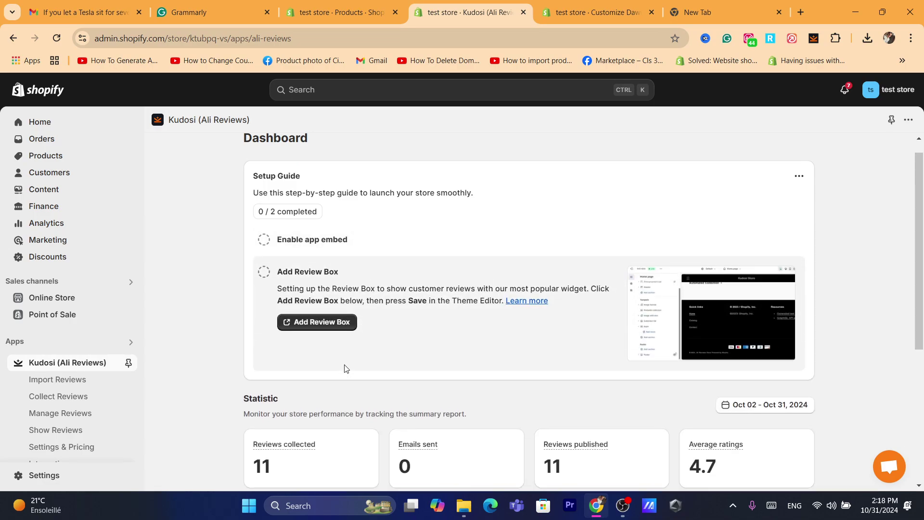
left_click(313, 321)
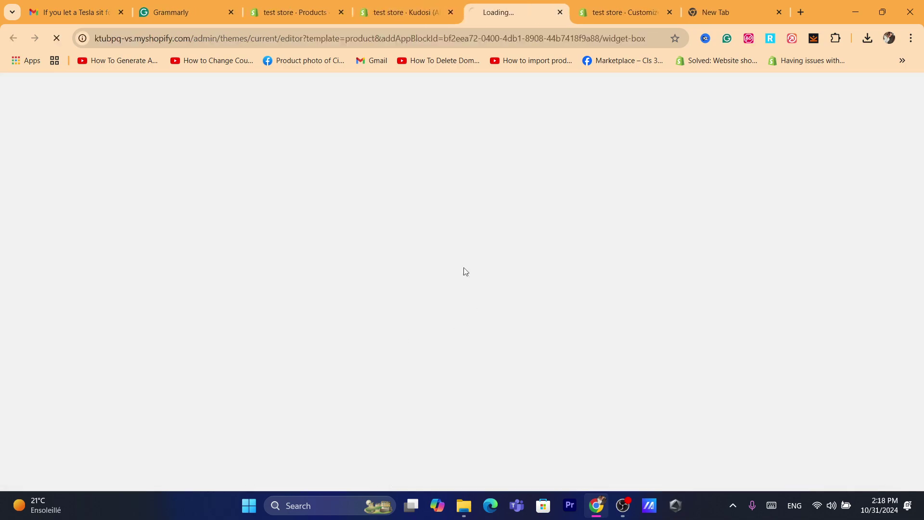
left_click(424, 12)
left_click(476, 5)
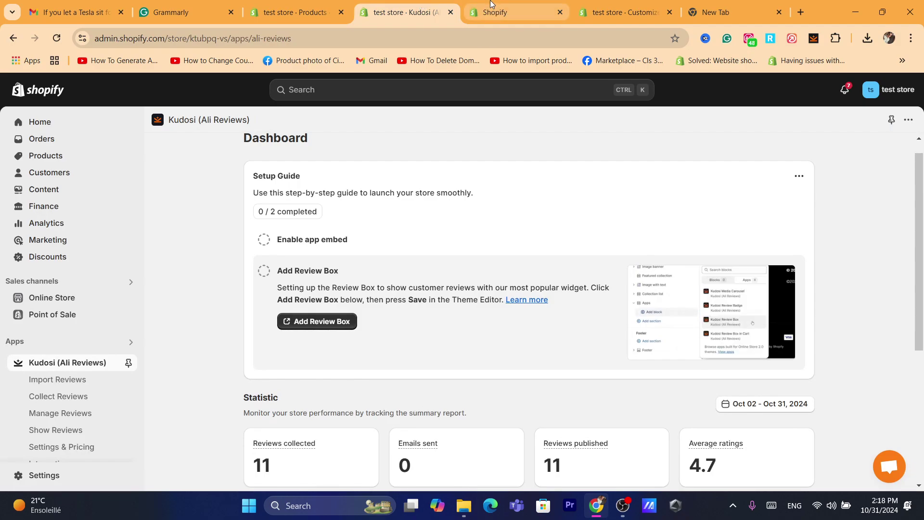
left_click(369, 30)
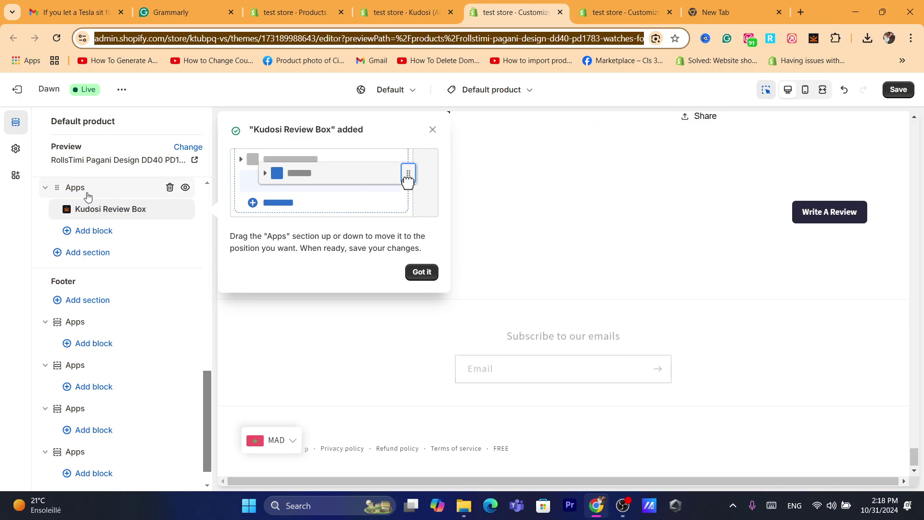
Check the Apps blocks on the default product template and save the theme.
left_click(96, 252)
left_click(306, 212)
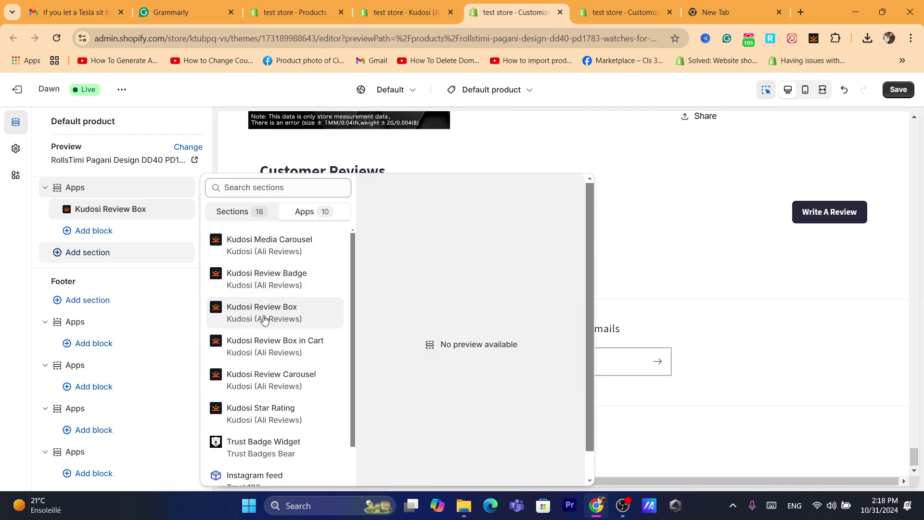
left_click(268, 321)
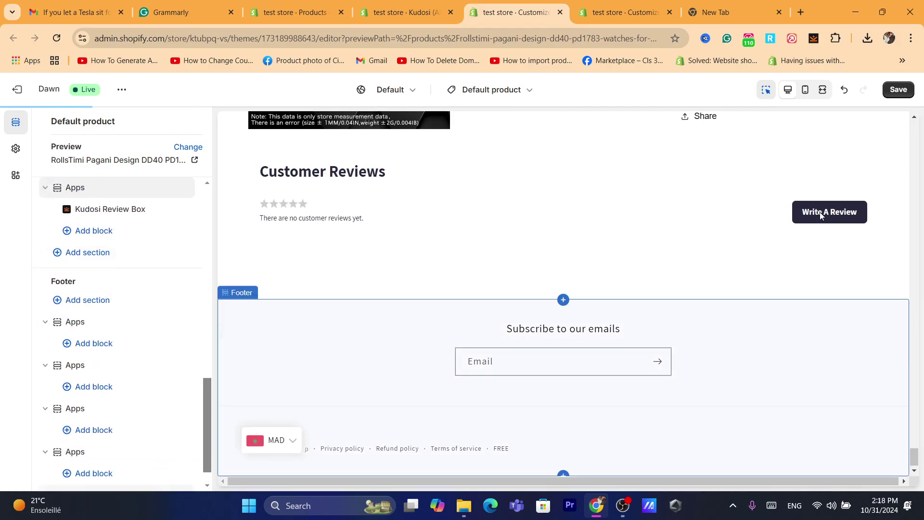
left_click(898, 89)
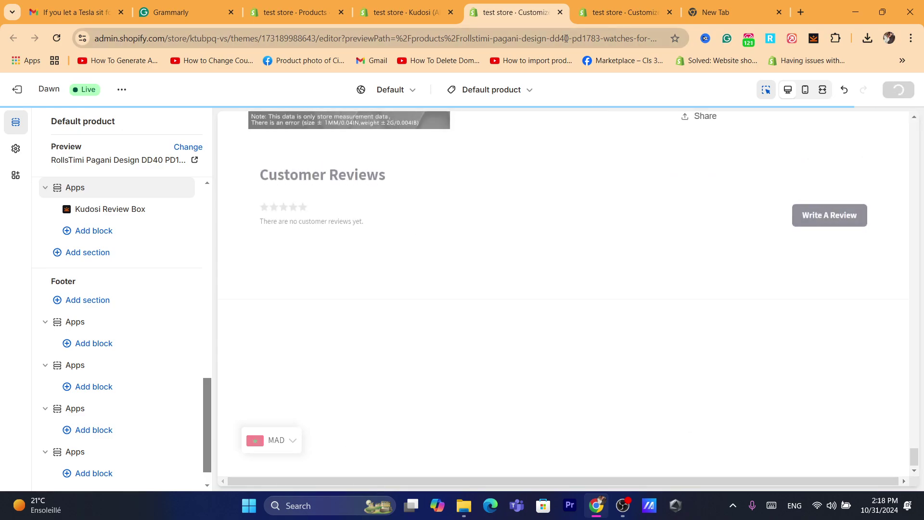
left_click(566, 39)
type("x")
left_click(547, 399)
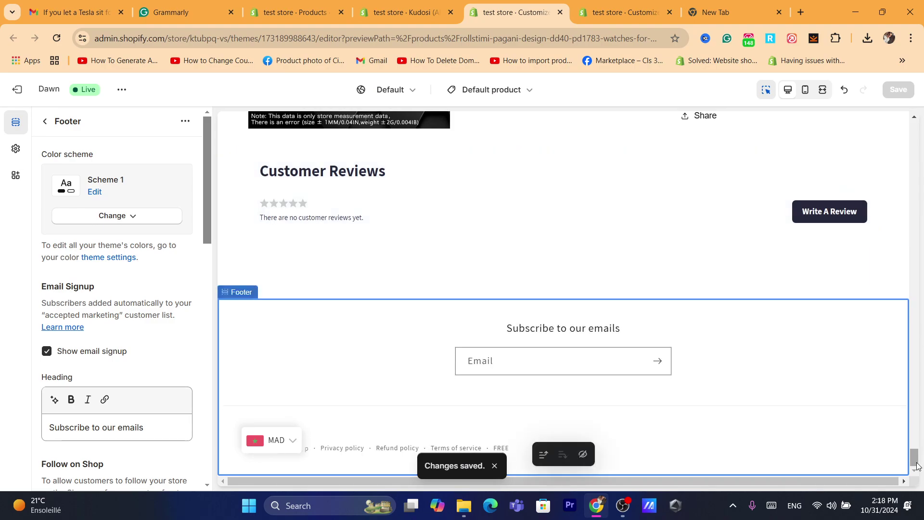
scroll(916, 466, "up", 2)
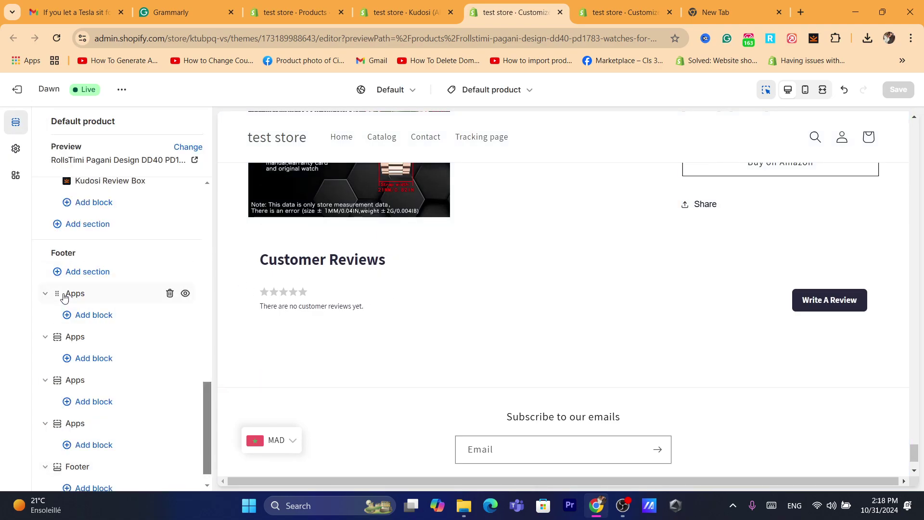
Recheck the available app blocks, then return to the Kudosi dashboard.
left_click(101, 231)
left_click(320, 213)
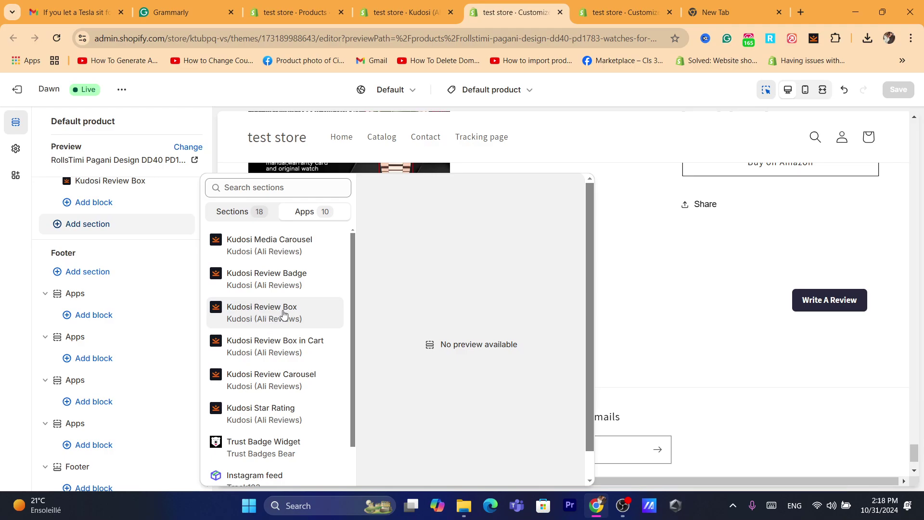
left_click(724, 313)
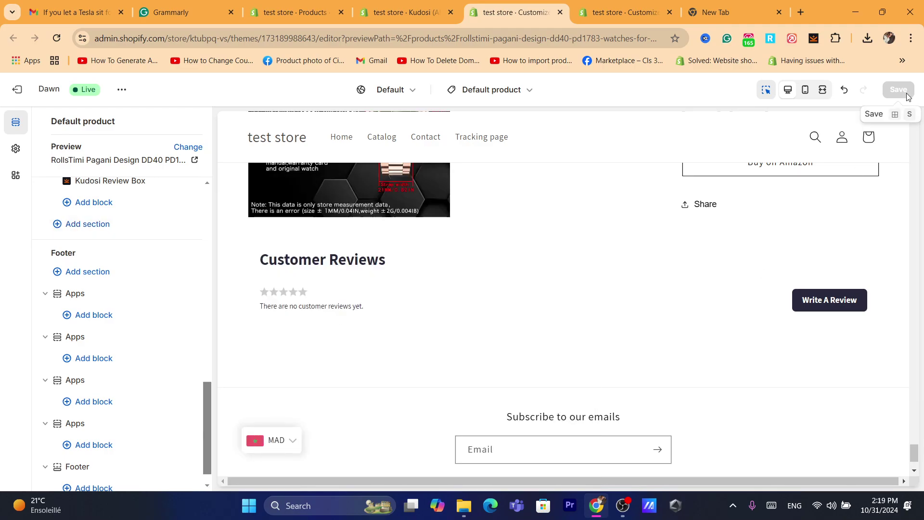
left_click(432, 4)
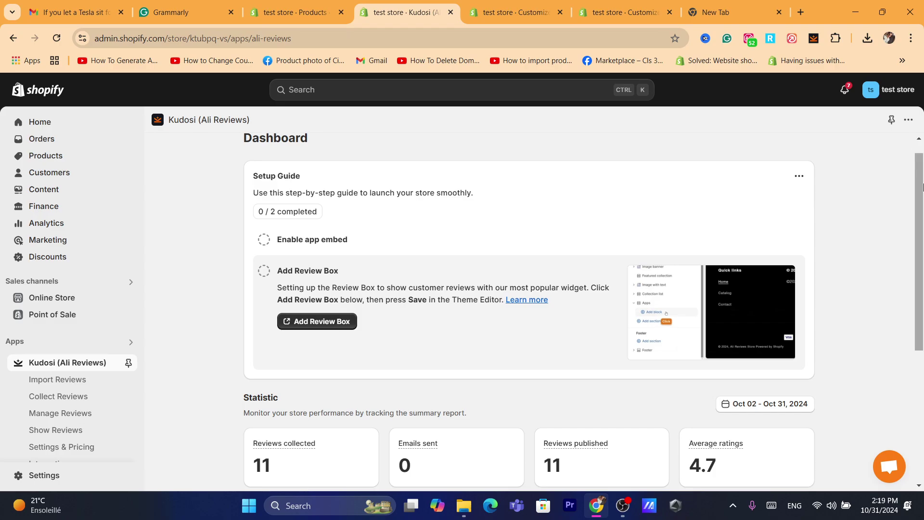
Open Import Reviews under Kudosi (Ali Reviews) in the sidebar.
scroll(289, 289, "down", 2)
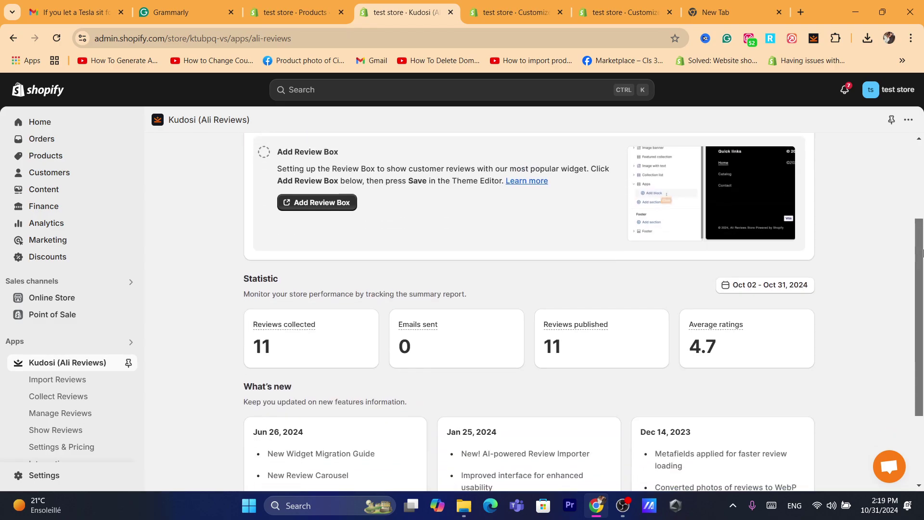
left_click(56, 388)
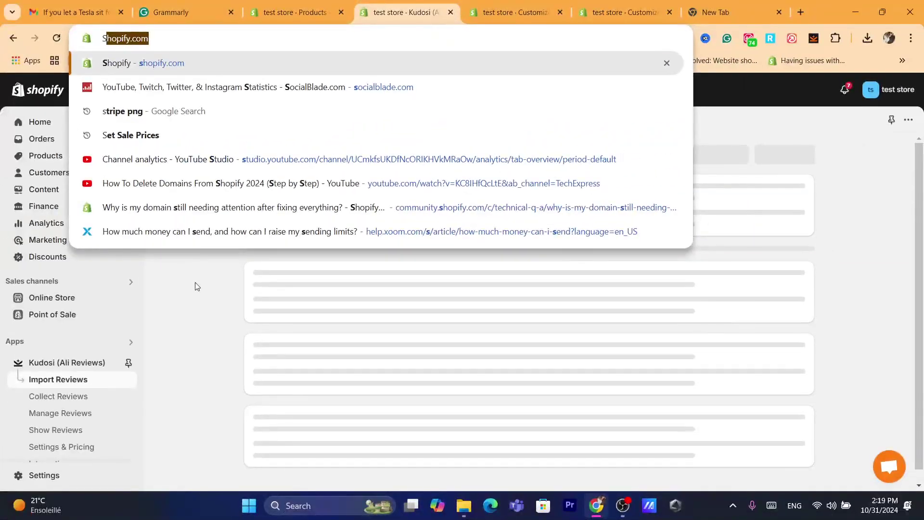
Import 24 reviews for the GOLDEN HOUR watch from the first suggested AliExpress source.
left_click(195, 286)
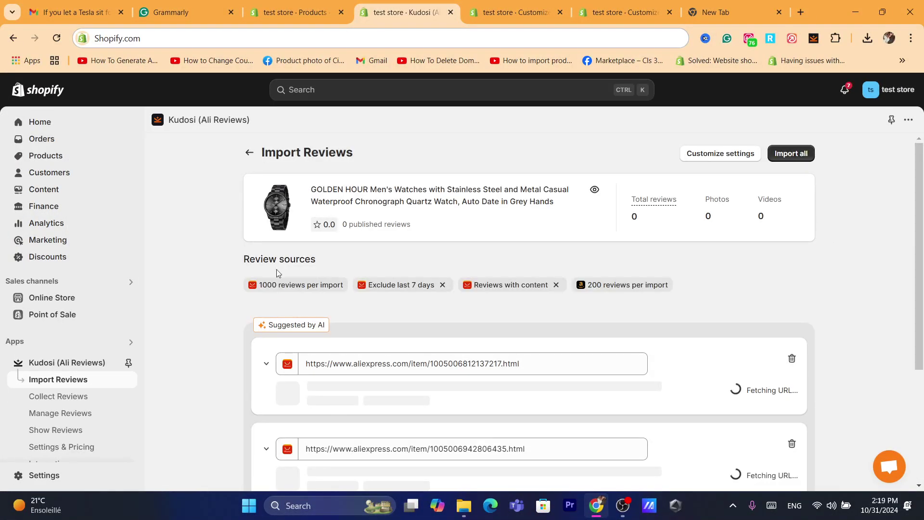
scroll(438, 207, "down", 1)
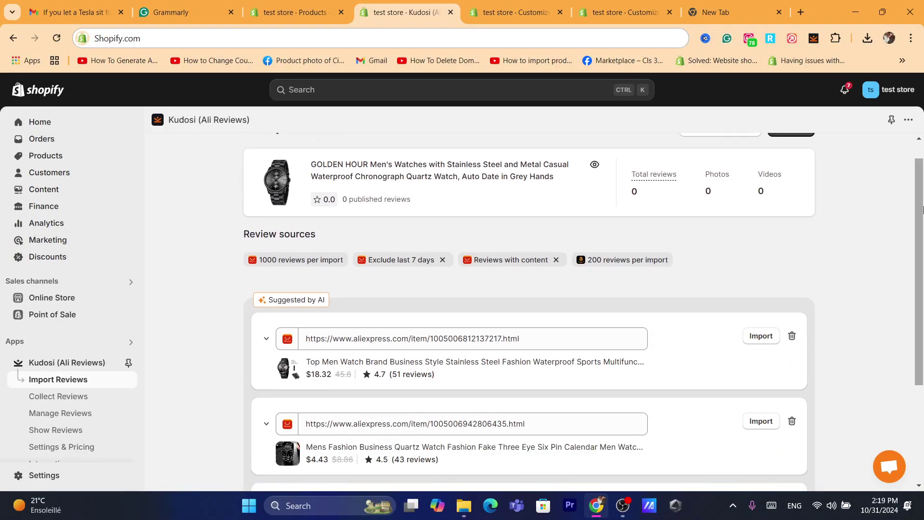
triple_click(365, 201)
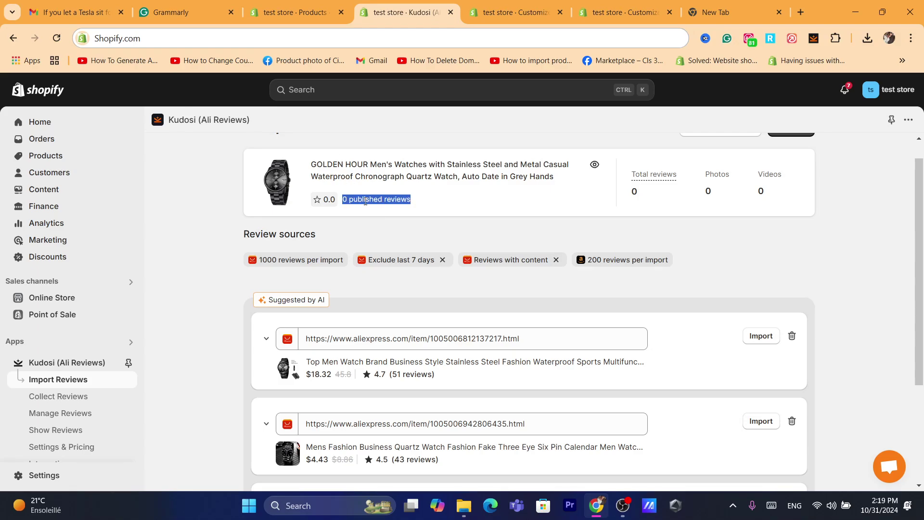
triple_click(289, 301)
left_click(359, 297)
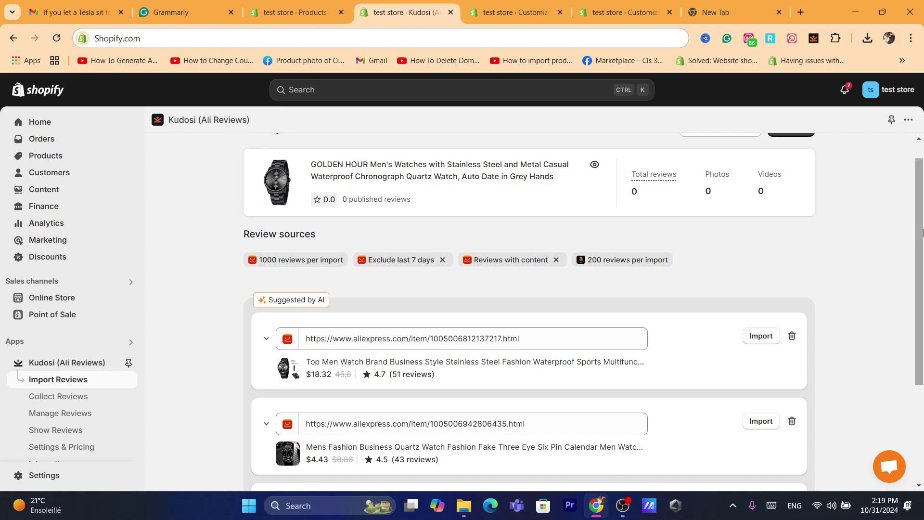
scroll(371, 301, "down", 1)
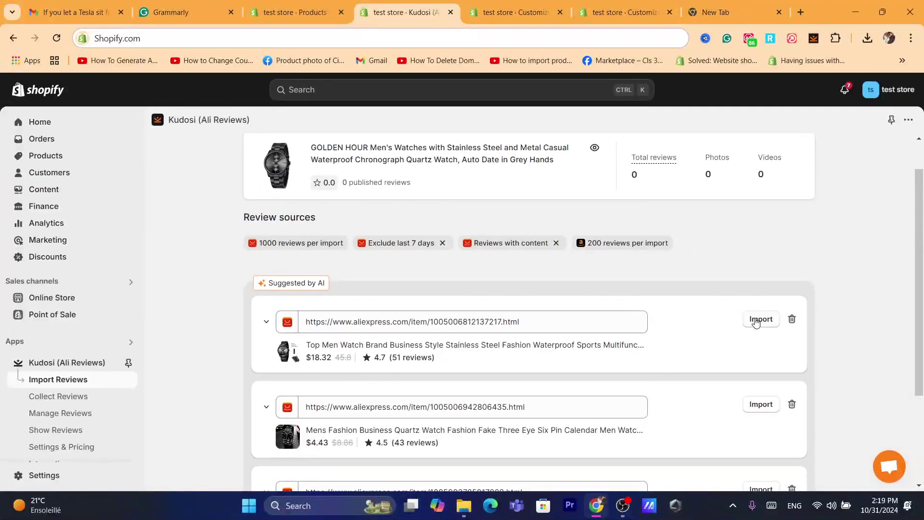
left_click(759, 322)
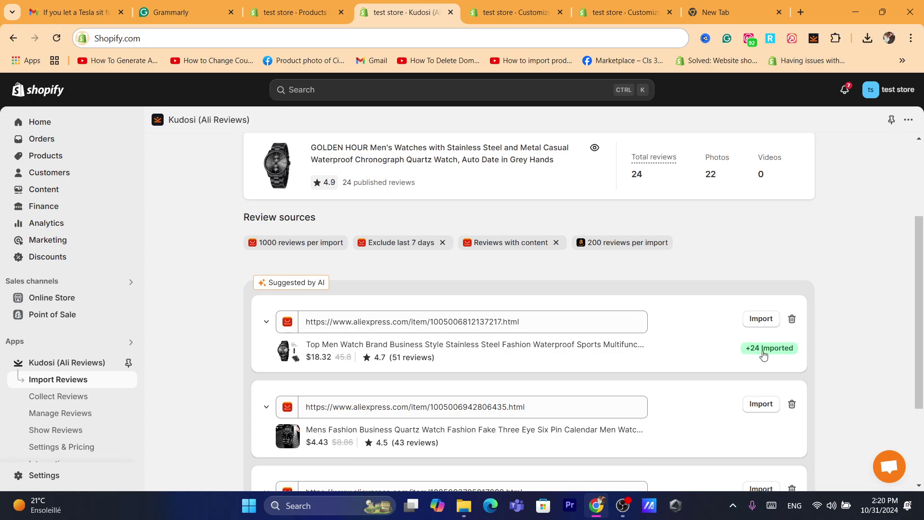
left_click_drag(744, 354, 821, 347)
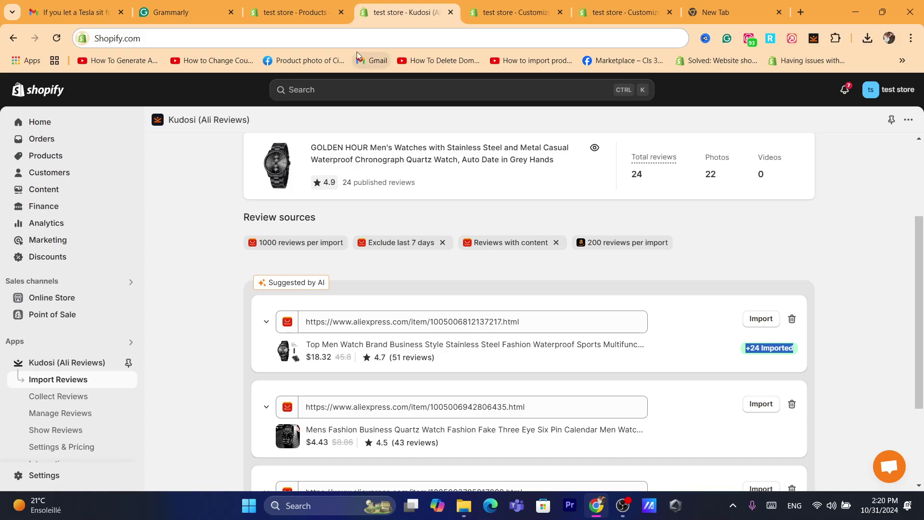
Open the online store in a new tab to view the storefront.
left_click(355, 38)
type("s")
key("Return")
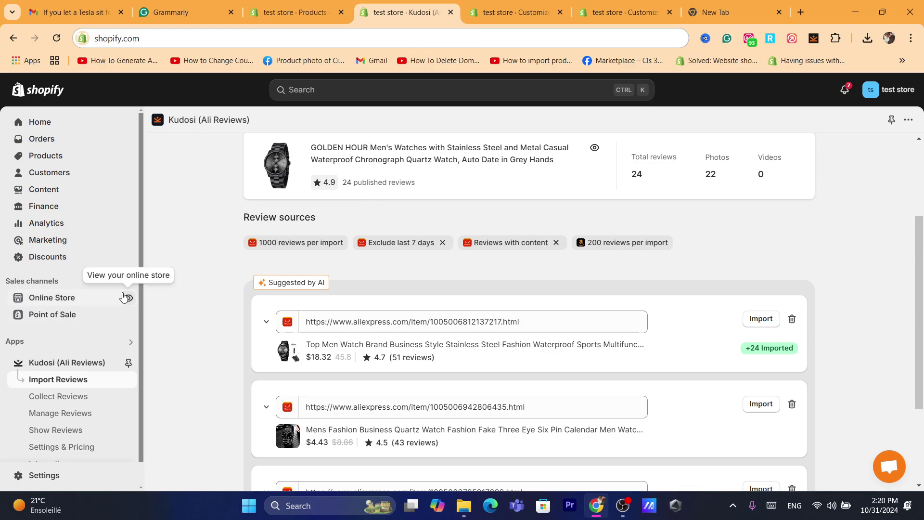
left_click(128, 300)
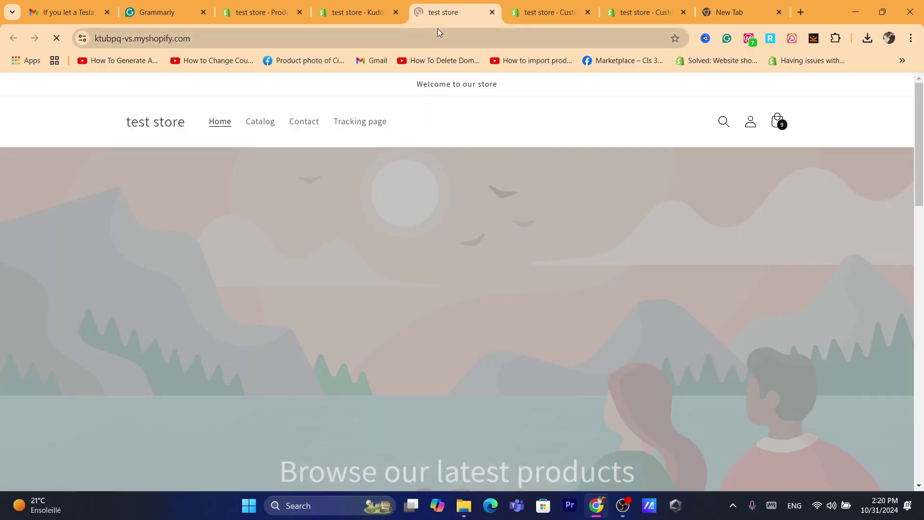
Open the GOLDEN HOUR watch's storefront product page.
left_click(438, 32)
type("s")
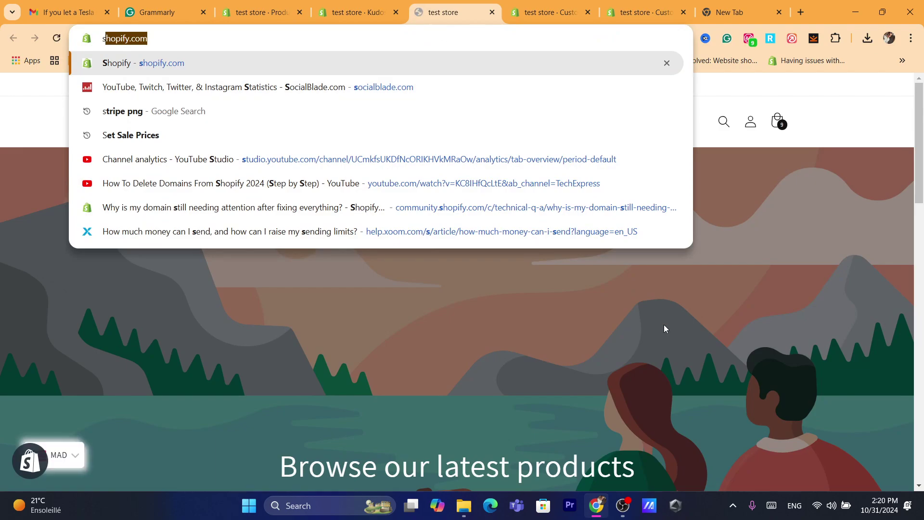
left_click(664, 324)
scroll(906, 302, "down", 15)
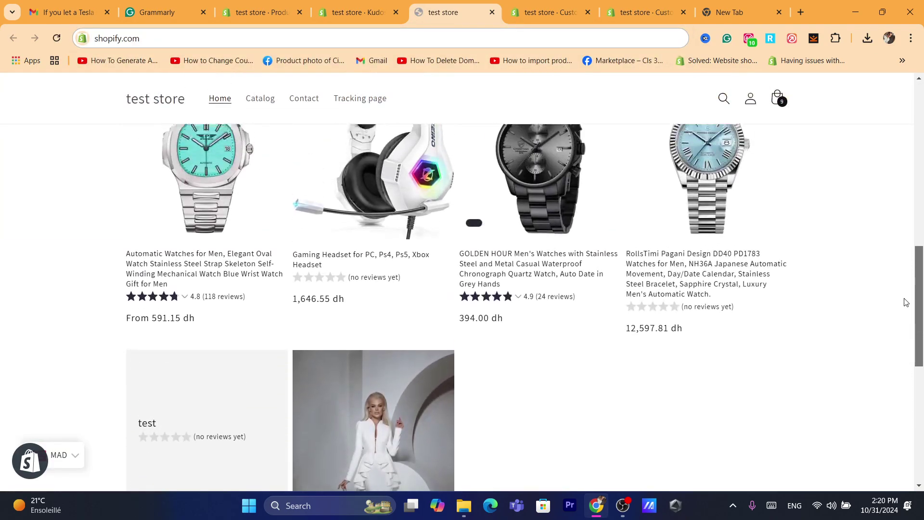
scroll(905, 302, "up", 3)
left_click(518, 377)
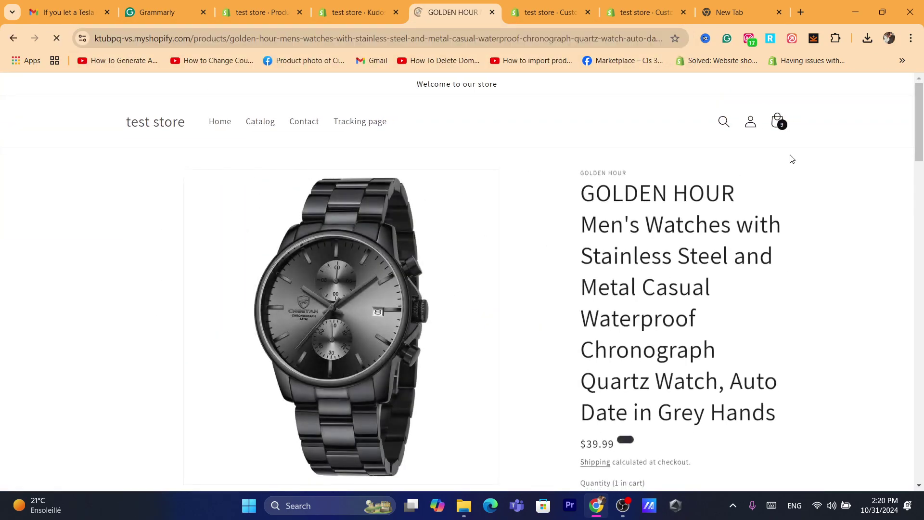
Check the 24-review rating breakdown and scroll down to the 4.9-star Customer Reviews section.
scroll(792, 158, "down", 6)
mouse_move(668, 135)
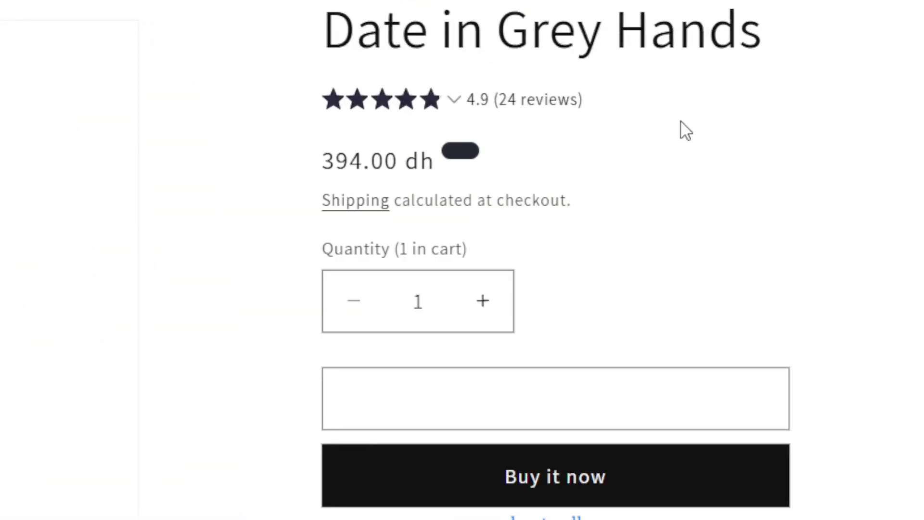
mouse_move(395, 104)
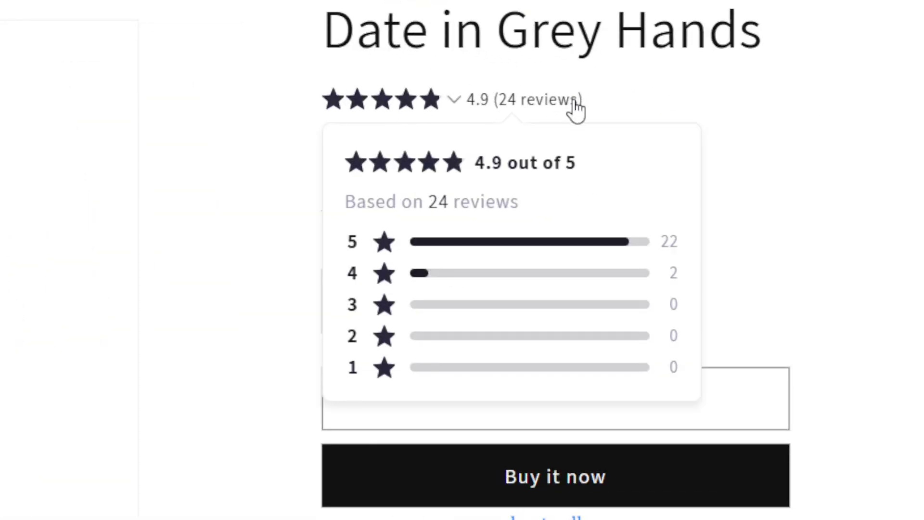
scroll(568, 260, "down", 10)
scroll(223, 101, "down", 15)
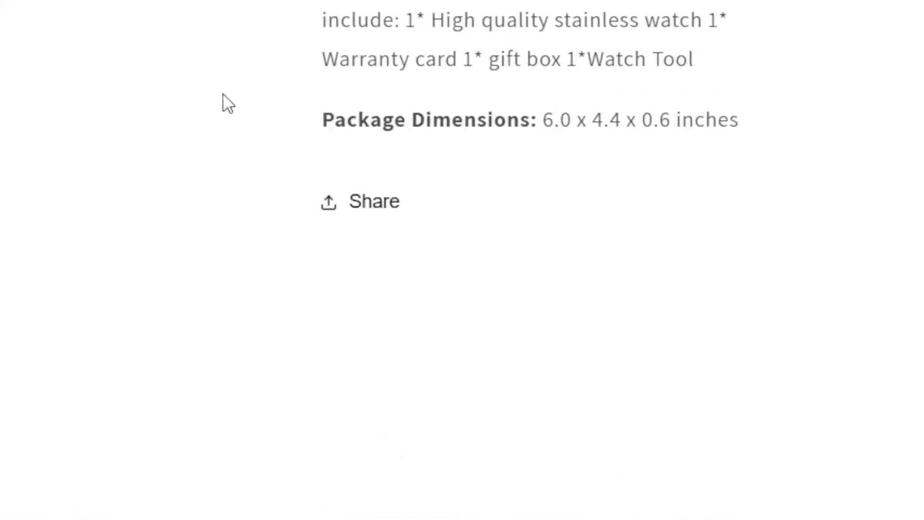
key("ctrl+l")
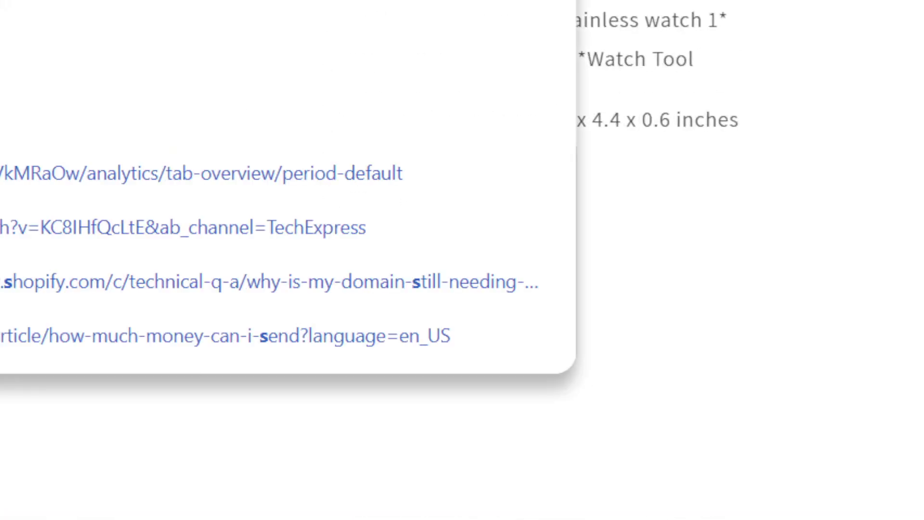
left_click(843, 294)
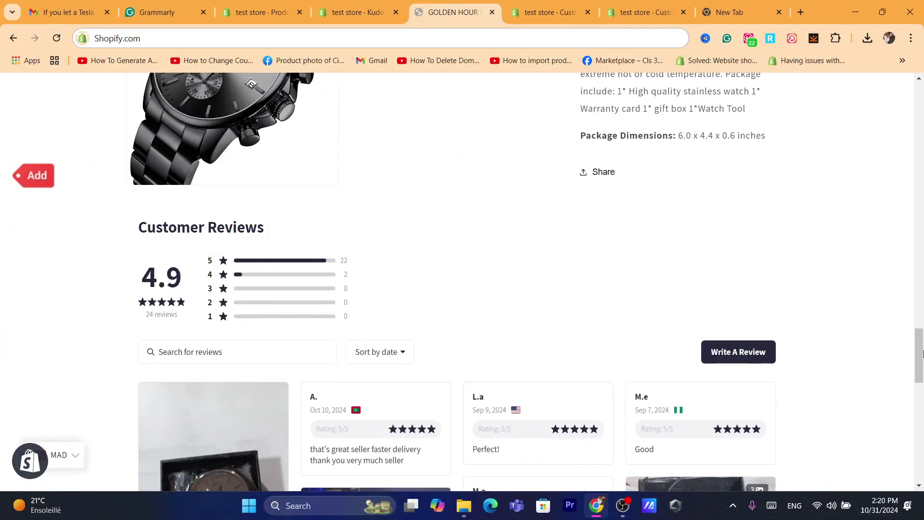
scroll(921, 354, "down", 12)
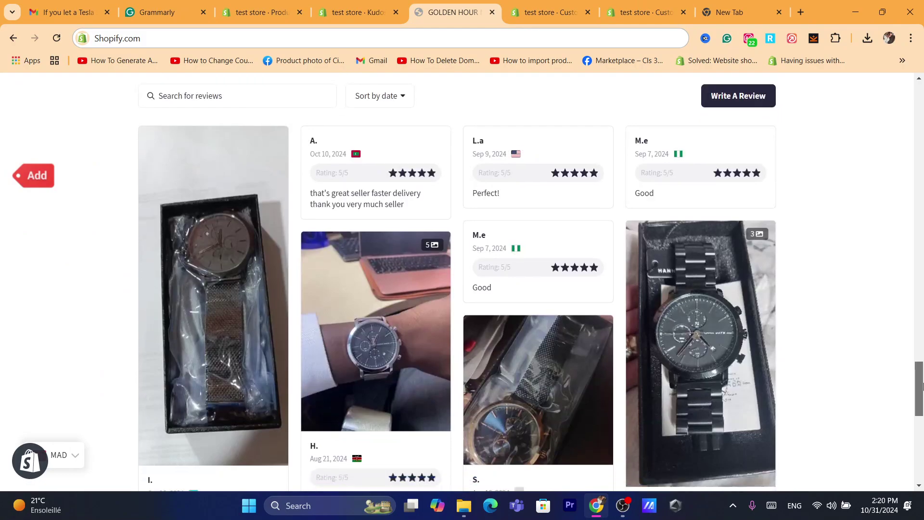
scroll(885, 348, "up", 12)
scroll(901, 391, "down", 7)
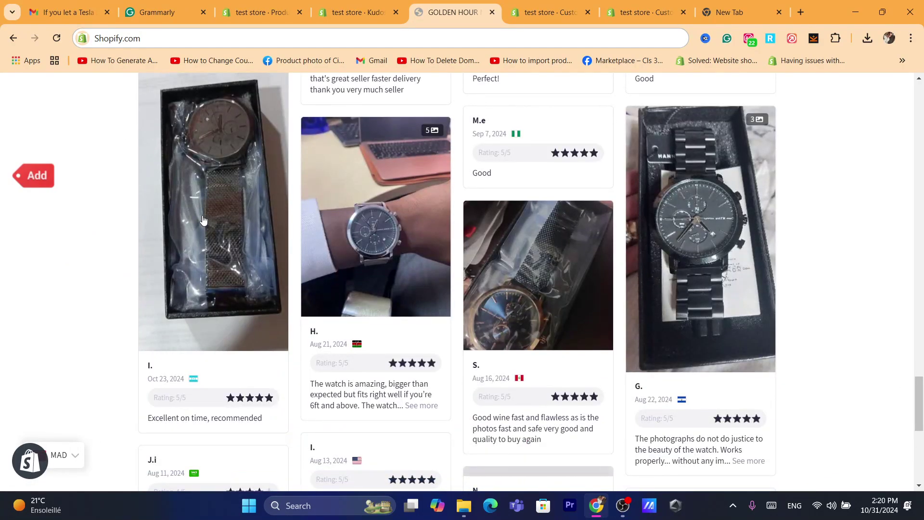
scroll(803, 386, "up", 5)
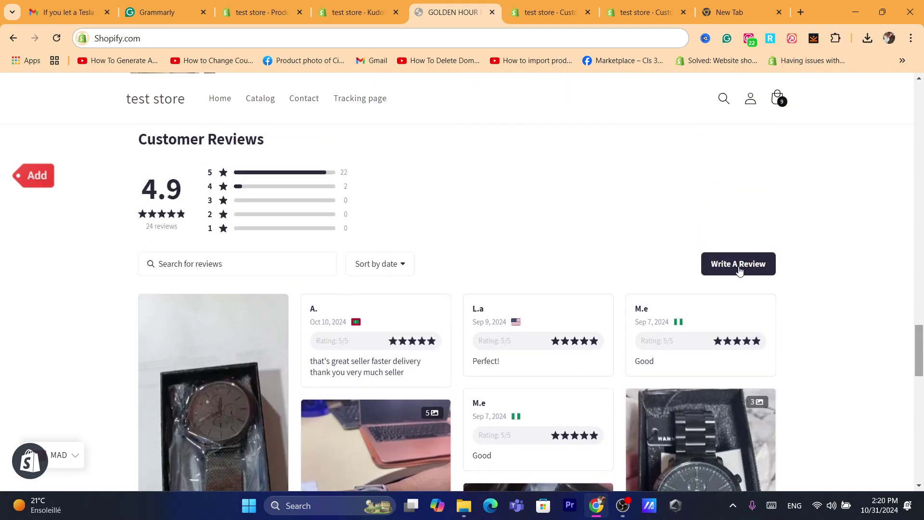
Start a review with the feedback 'good product' and the reviewer's name and e-mail.
left_click(733, 266)
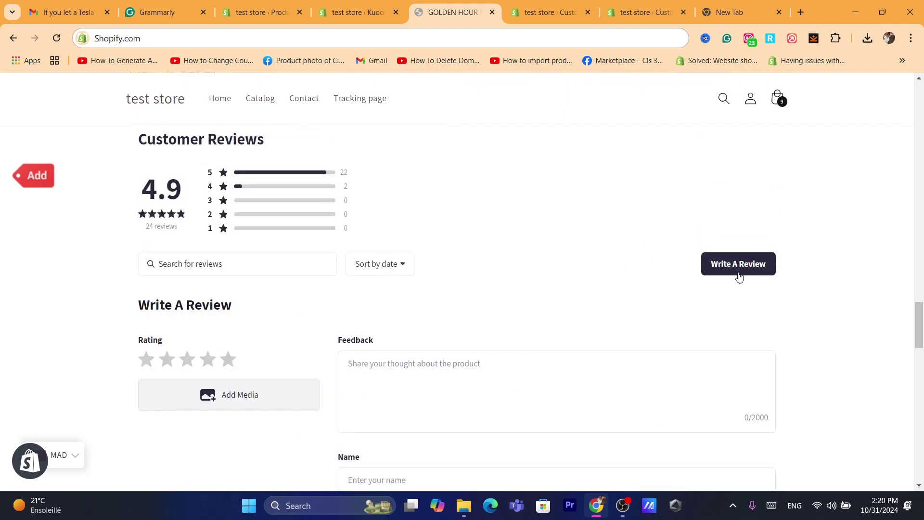
scroll(430, 358, "down", 2)
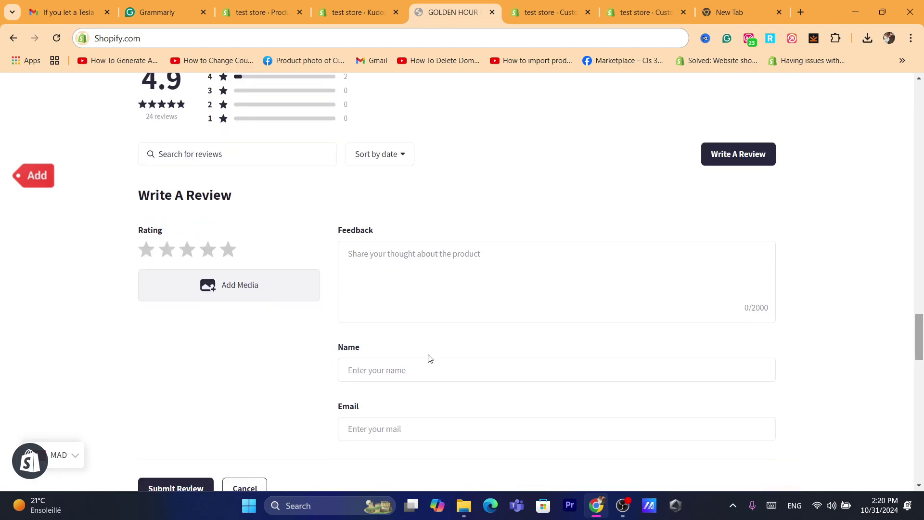
left_click(406, 291)
type("good product")
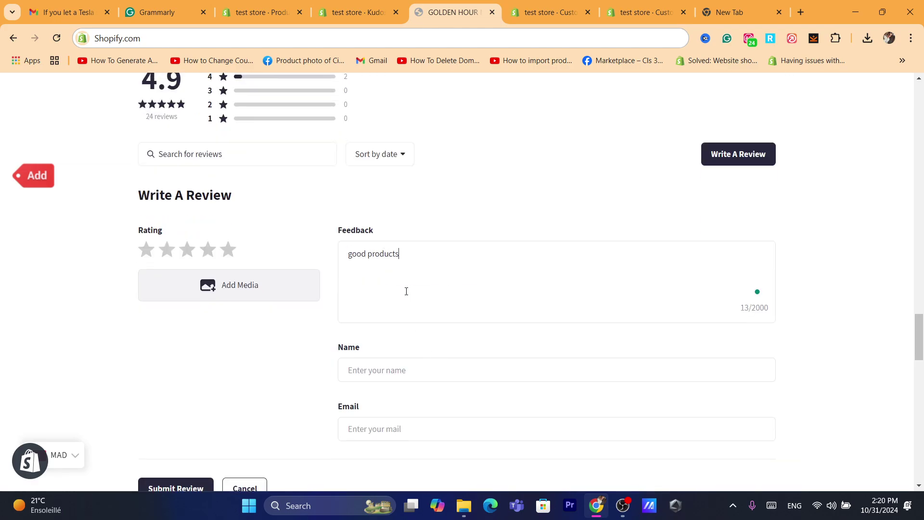
left_click(392, 366)
type("anas")
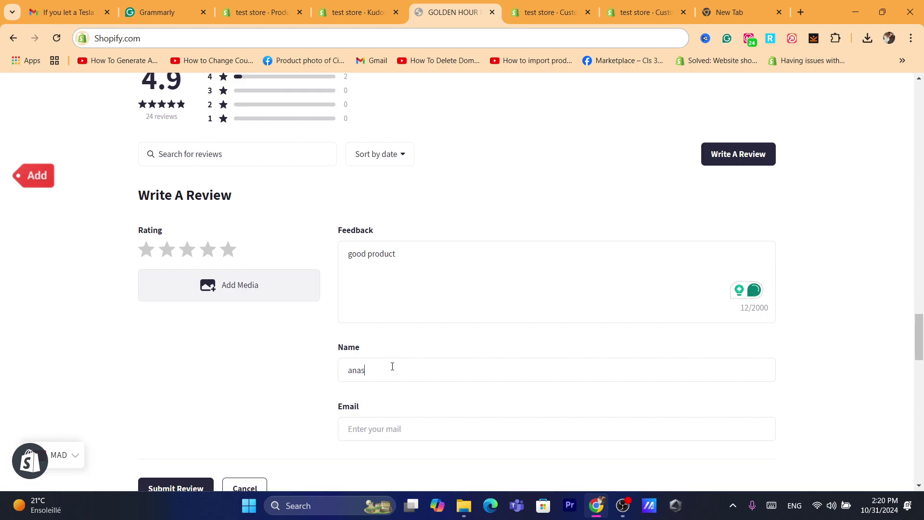
key("BackSpace")
key("BackSpace")
key("BackSpace")
key("BackSpace")
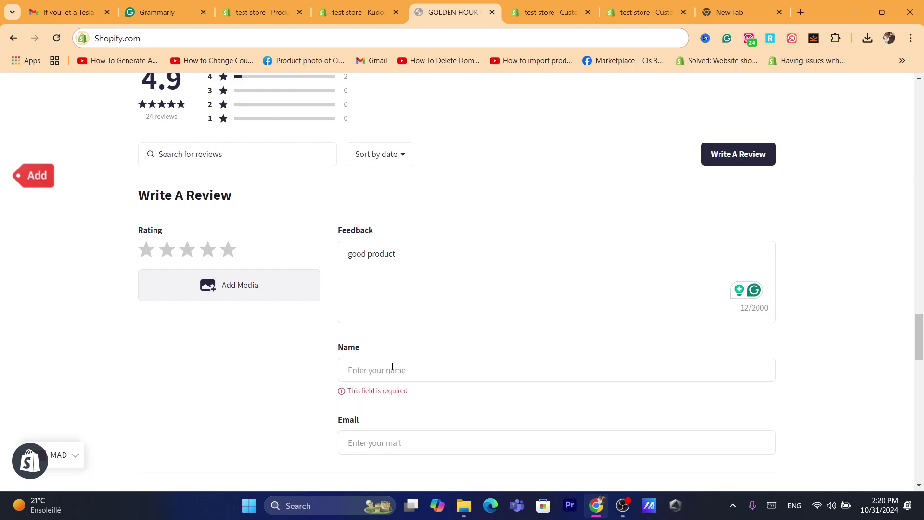
type("anas")
type("tasia")
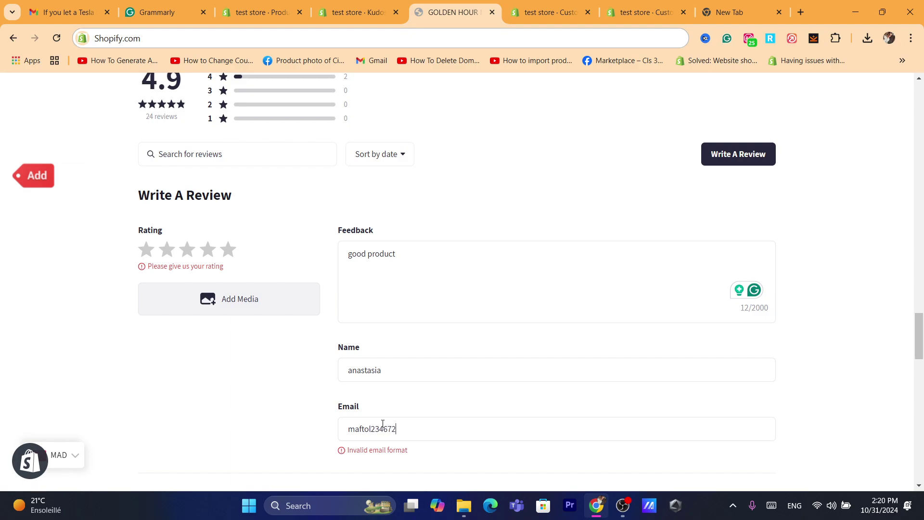
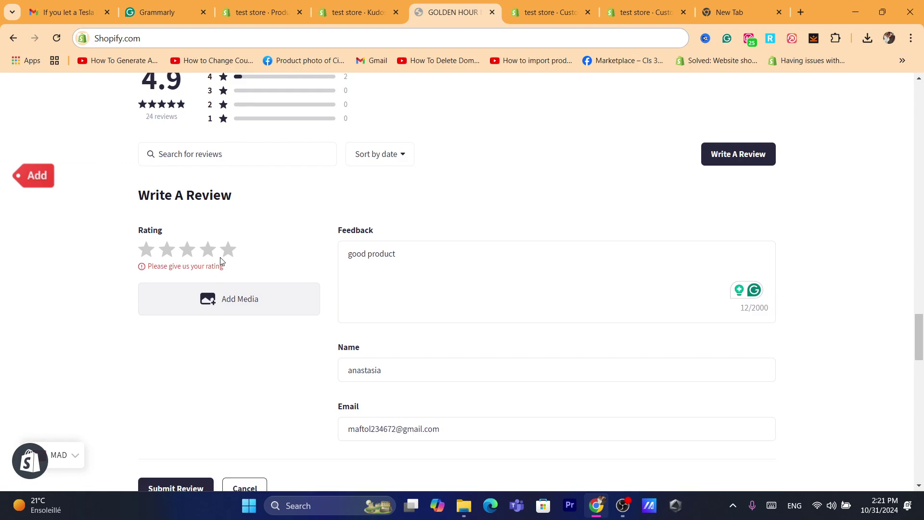
Rate the product 4 stars, attach an image and submit the review.
left_click(210, 250)
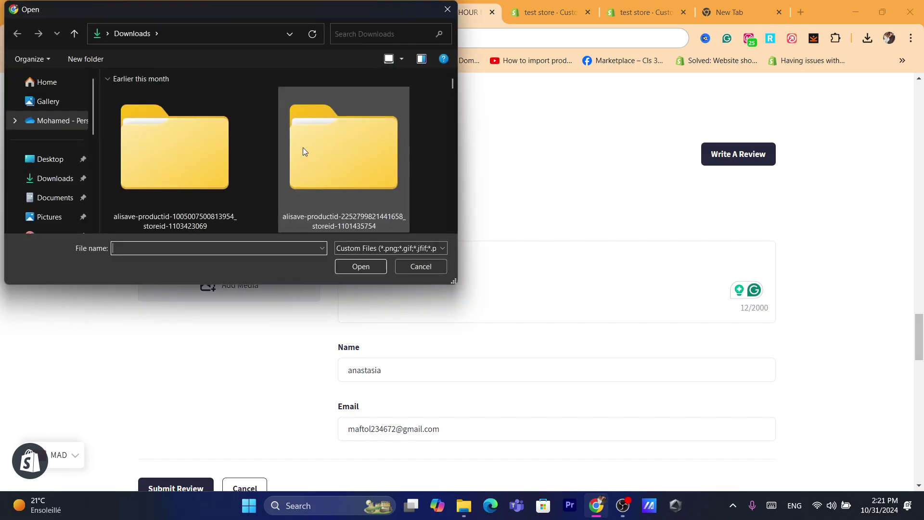
scroll(303, 147, "up", 3)
double_click(344, 193)
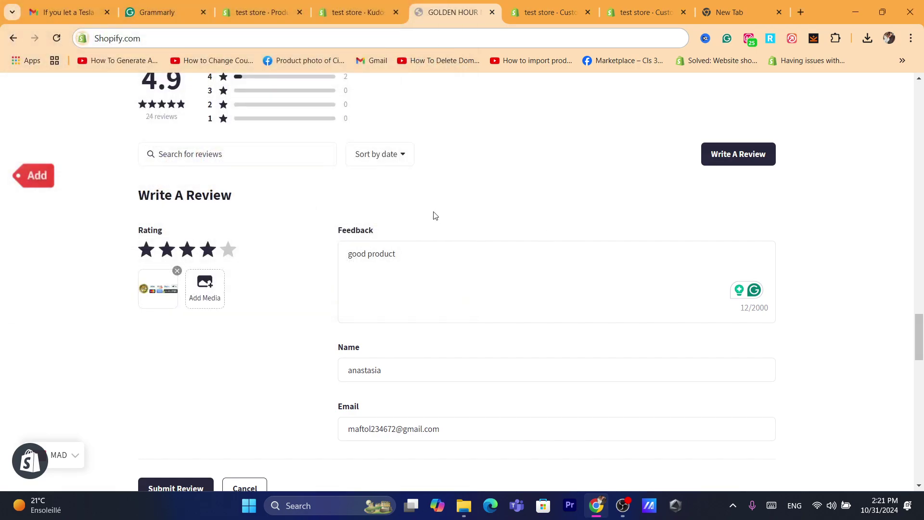
scroll(356, 374, "down", 5)
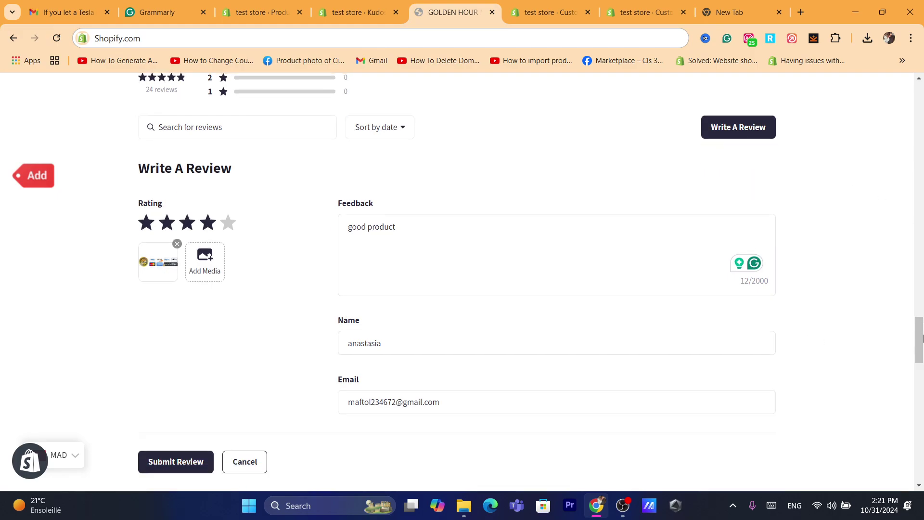
left_click(162, 248)
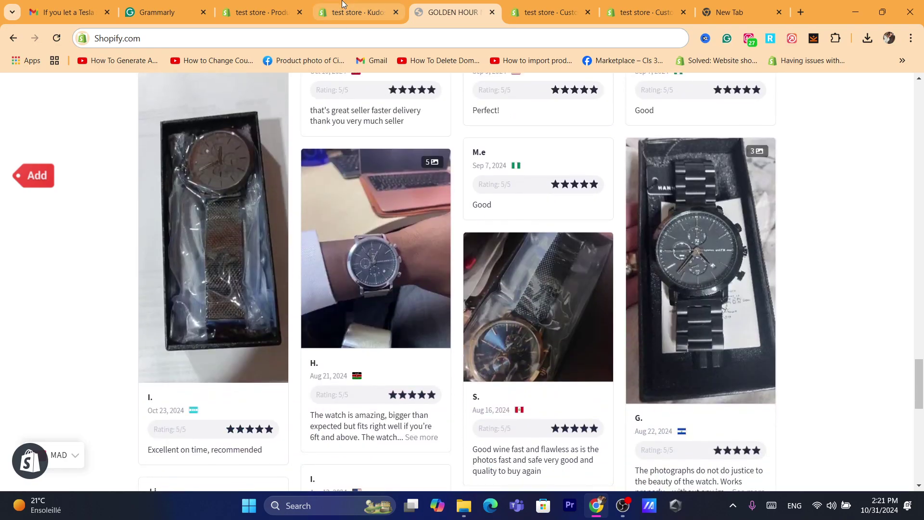
Go to Kudosi's Manage Reviews page in the admin tab.
key("ctrl+shift+Tab")
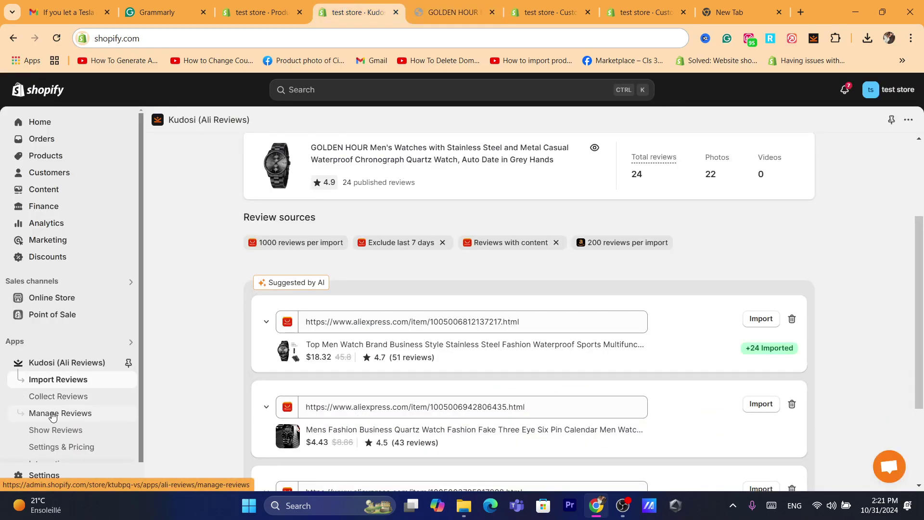
left_click(58, 412)
left_click(328, 38)
type("s")
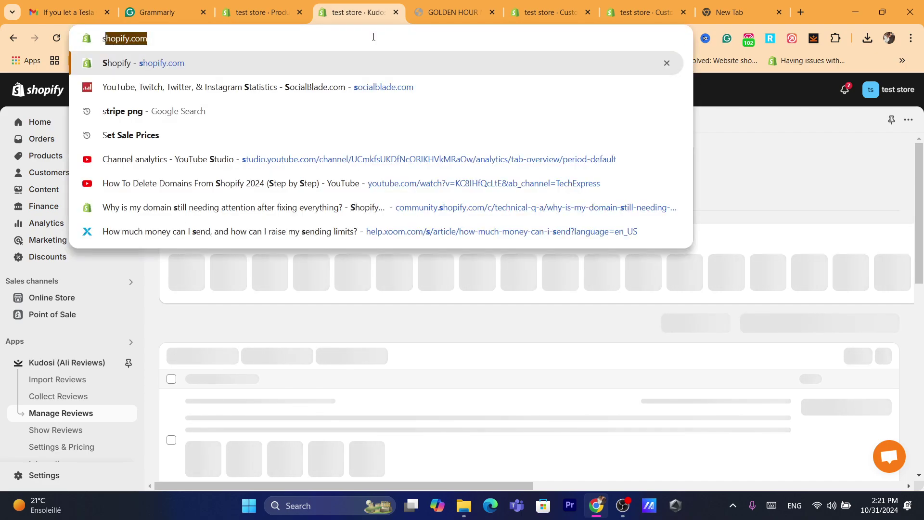
left_click(385, 433)
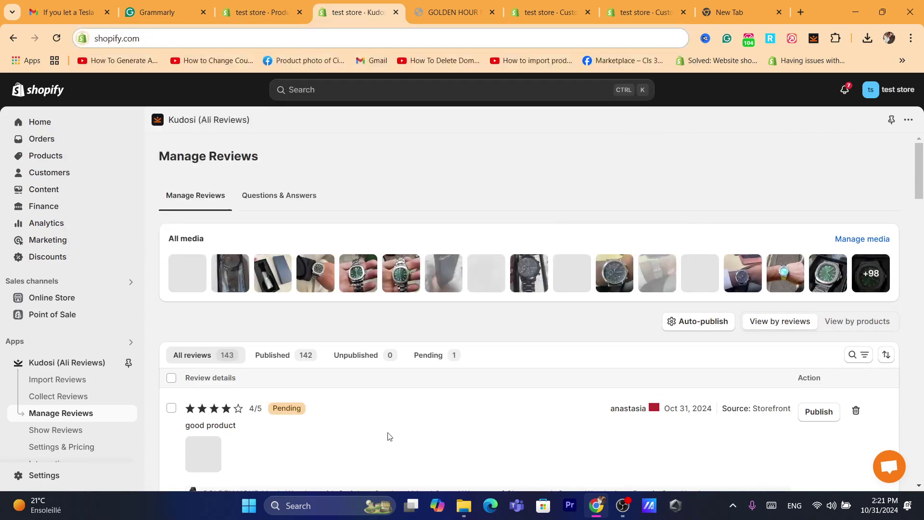
scroll(774, 249, "down", 2)
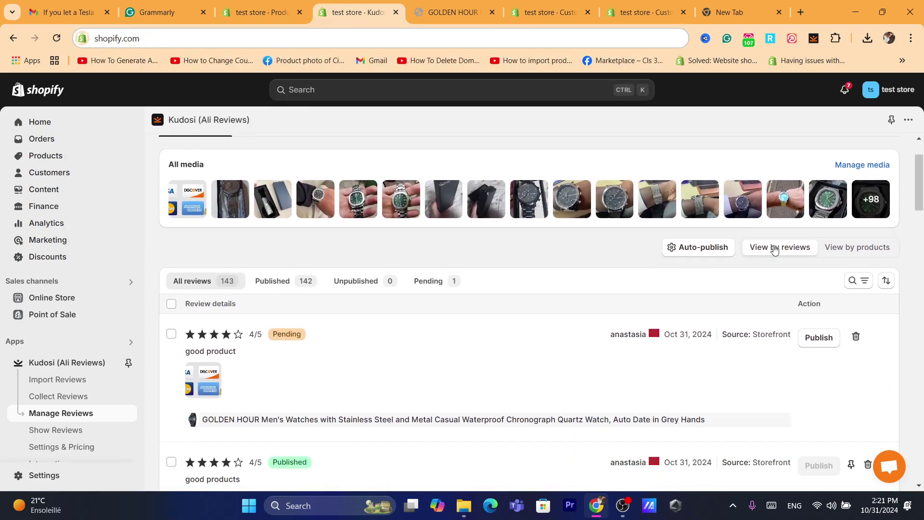
Publish the pending 4-star 'good product' review and return to the storefront tab.
left_click(818, 338)
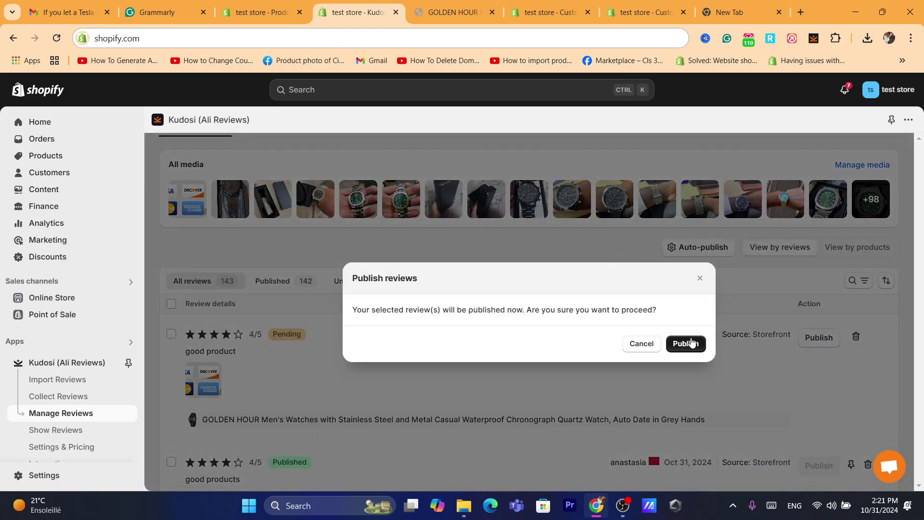
left_click(692, 343)
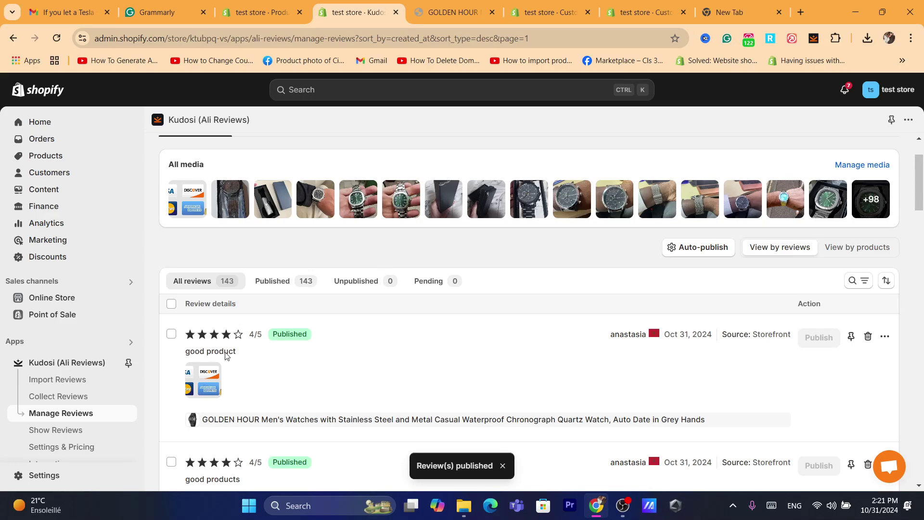
left_click(485, 4)
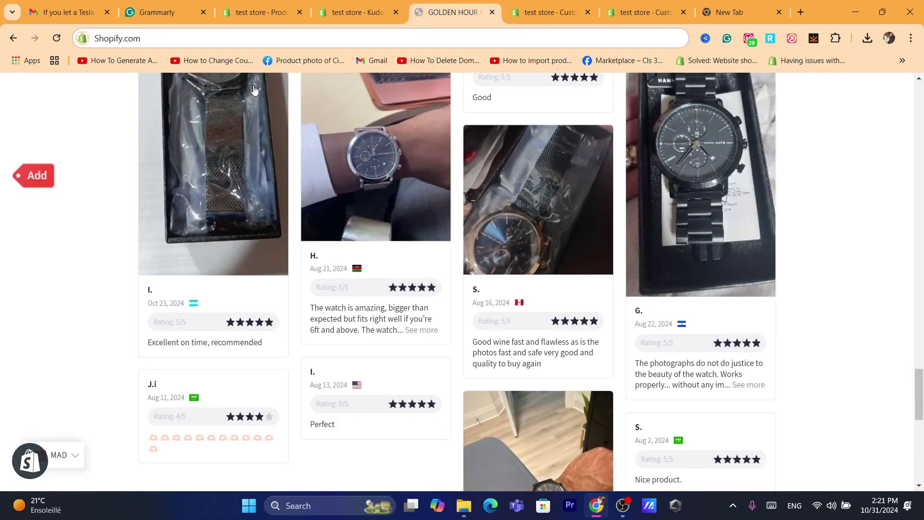
Scroll through the GOLDEN HOUR product page reviews and load more of them.
left_click(13, 38)
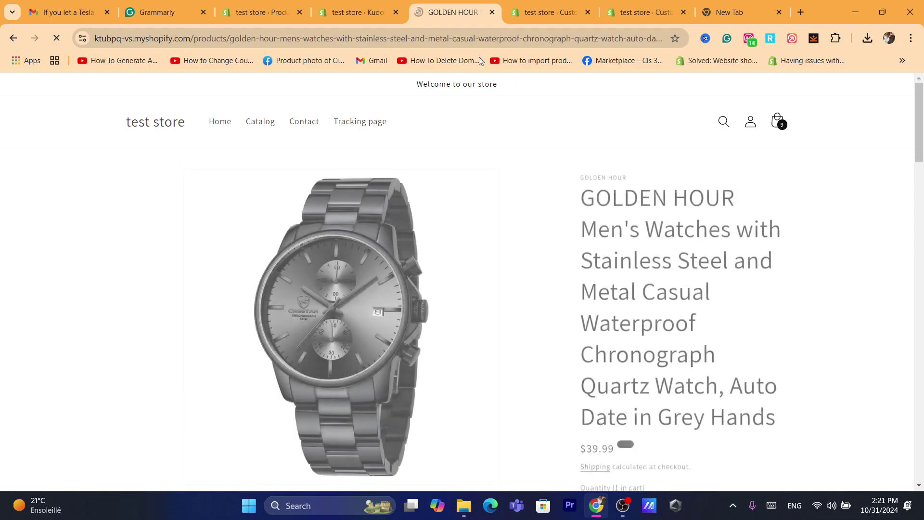
scroll(905, 154, "down", 4)
left_click_drag(919, 154, 920, 384)
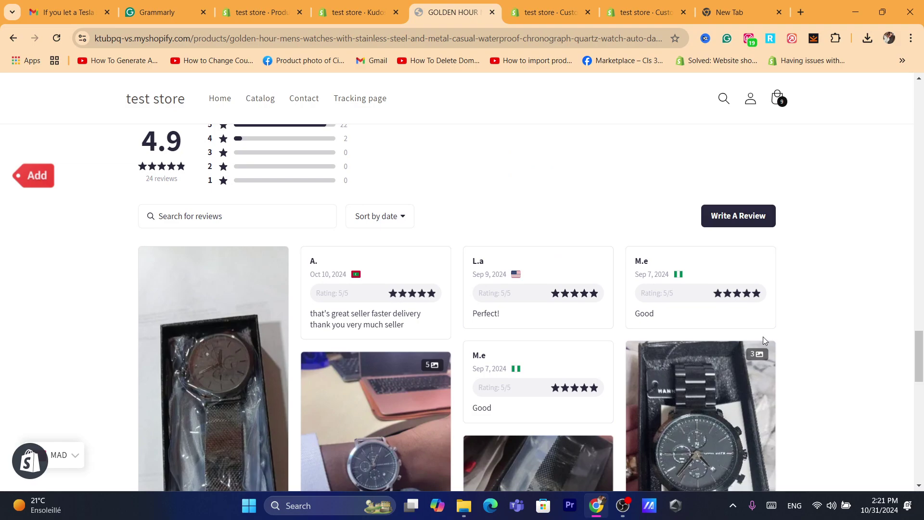
scroll(763, 338, "down", 5)
left_click_drag(920, 405, 922, 438)
scroll(530, 337, "up", 5)
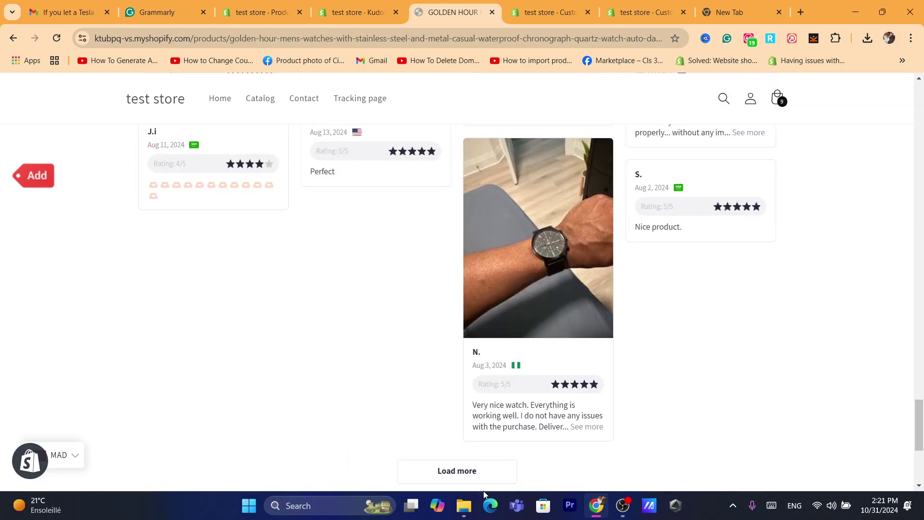
left_click(466, 469)
left_click_drag(921, 407, 919, 395)
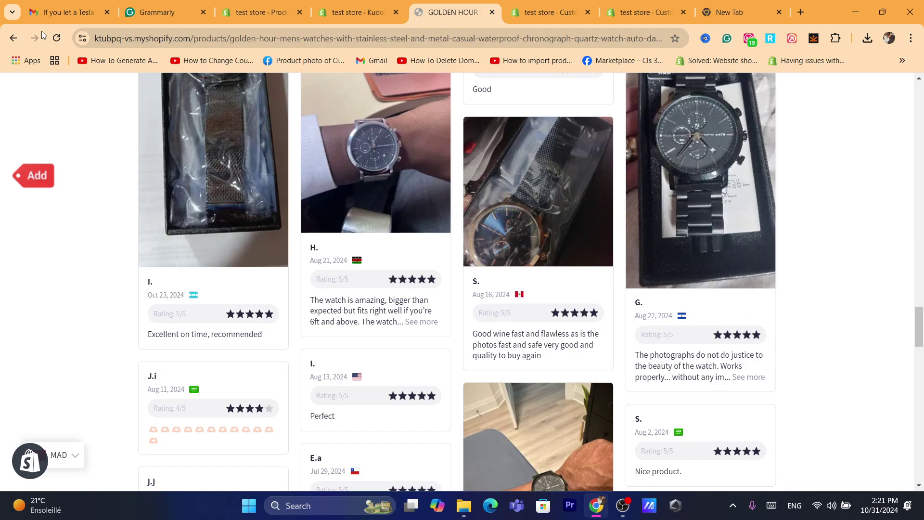
Reload the product page to check the new review, then go to Kudosi's Import Reviews page.
left_click(57, 38)
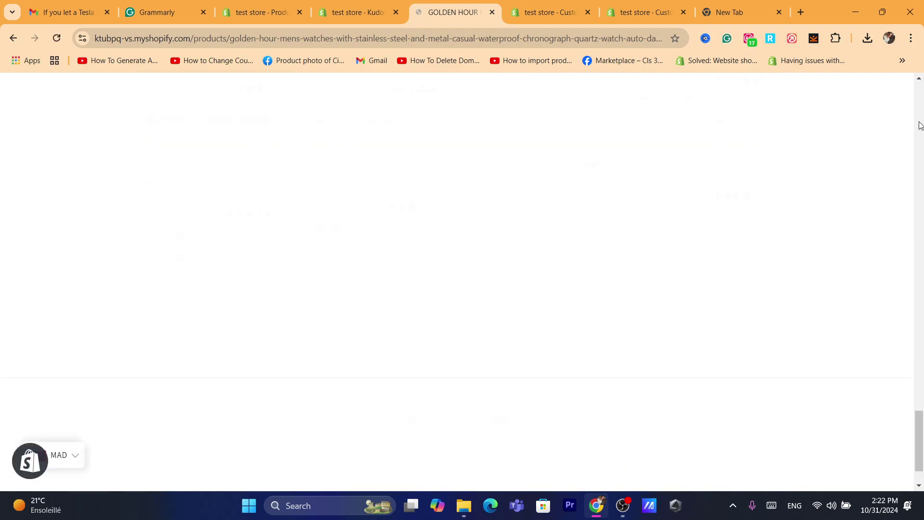
left_click(920, 125)
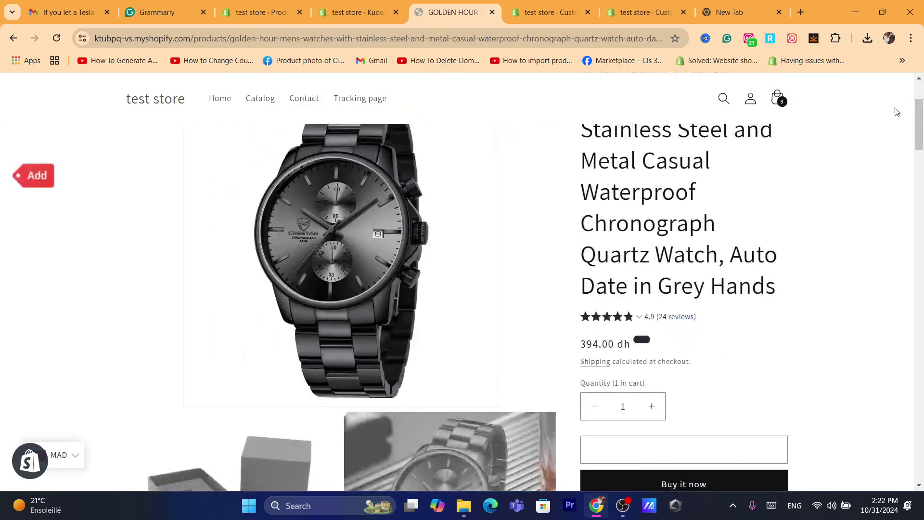
left_click(920, 332)
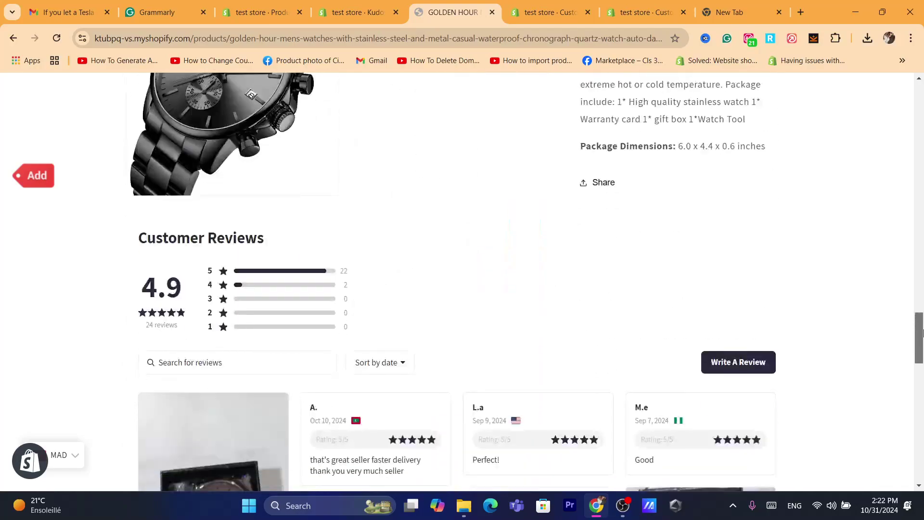
left_click_drag(921, 332, 910, 365)
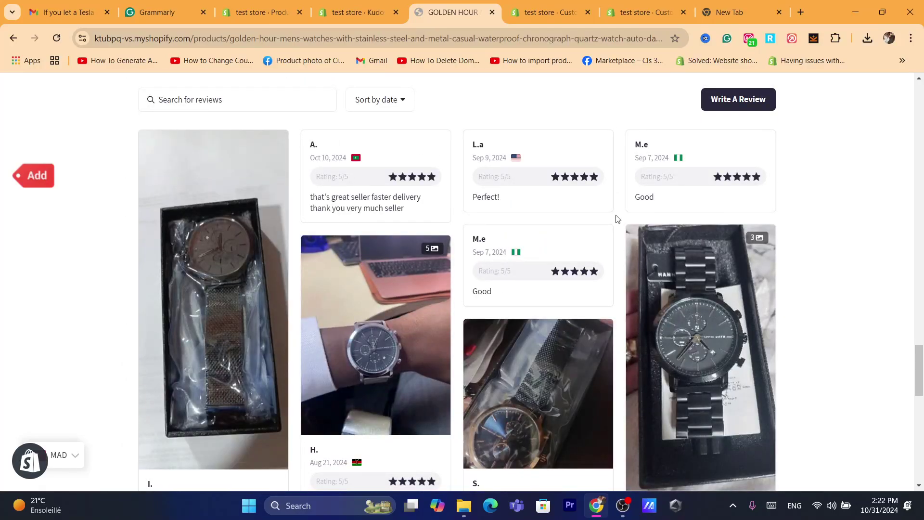
left_click_drag(919, 364, 922, 440)
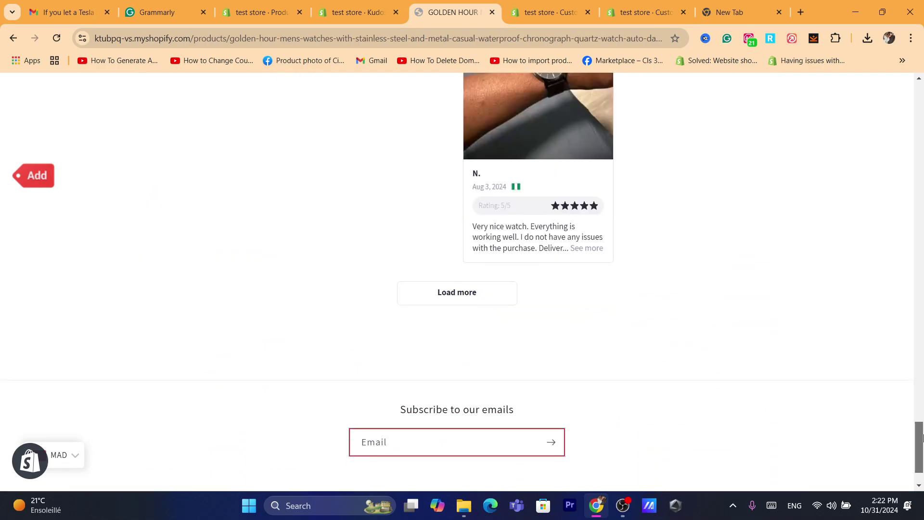
scroll(440, 354, "up", 1)
left_click(463, 358)
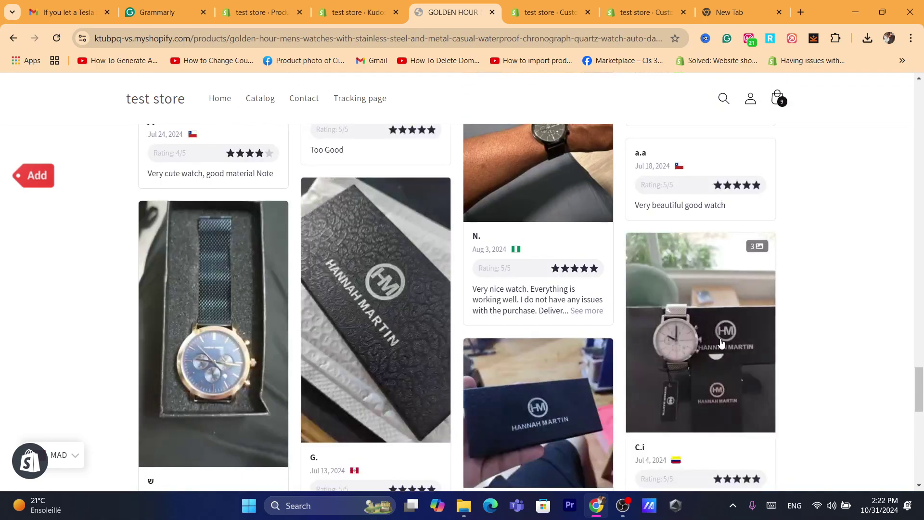
key("ctrl+shift+Tab")
left_click(29, 380)
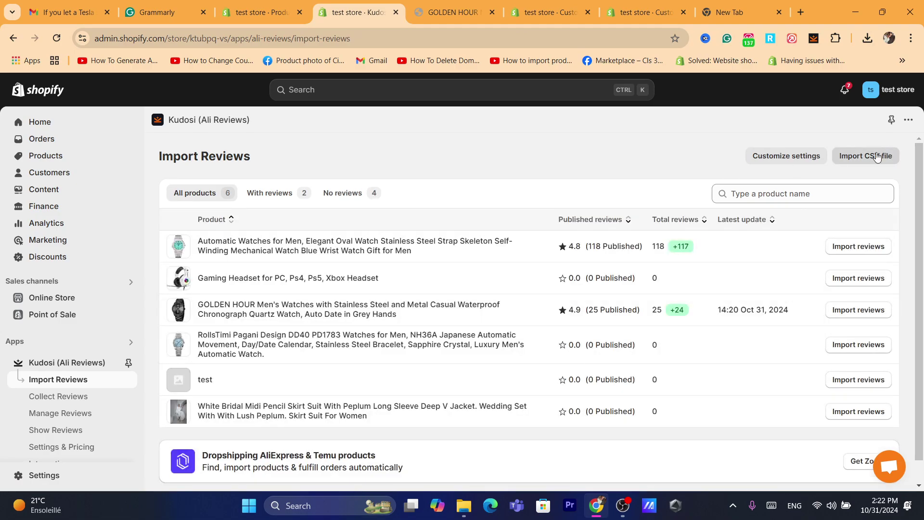
Upload products_export (3).csv (10.54 KB) to Kudosi's CSV import and accept the terms of service.
left_click(869, 163)
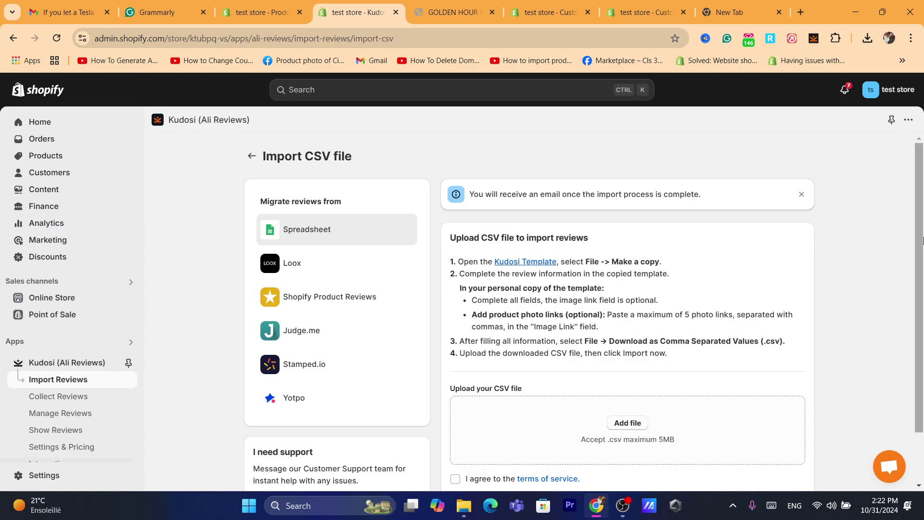
scroll(583, 345, "down", 1)
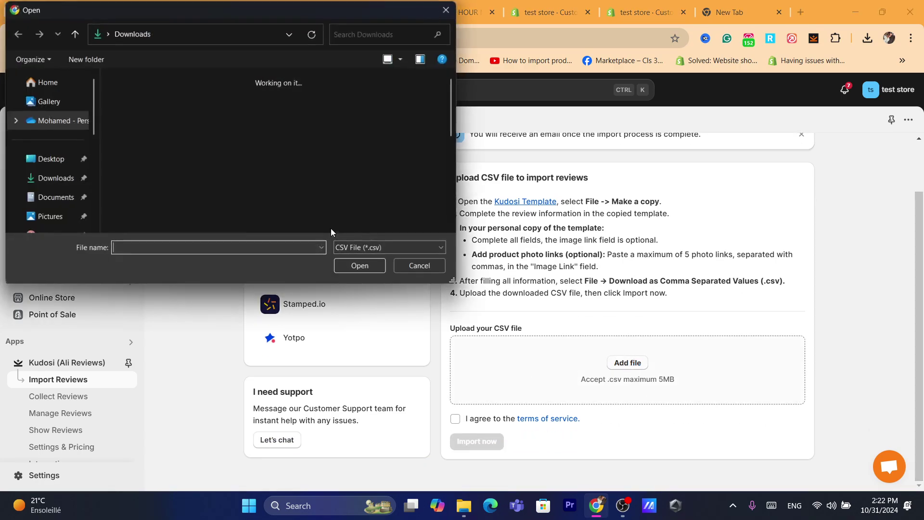
double_click(344, 189)
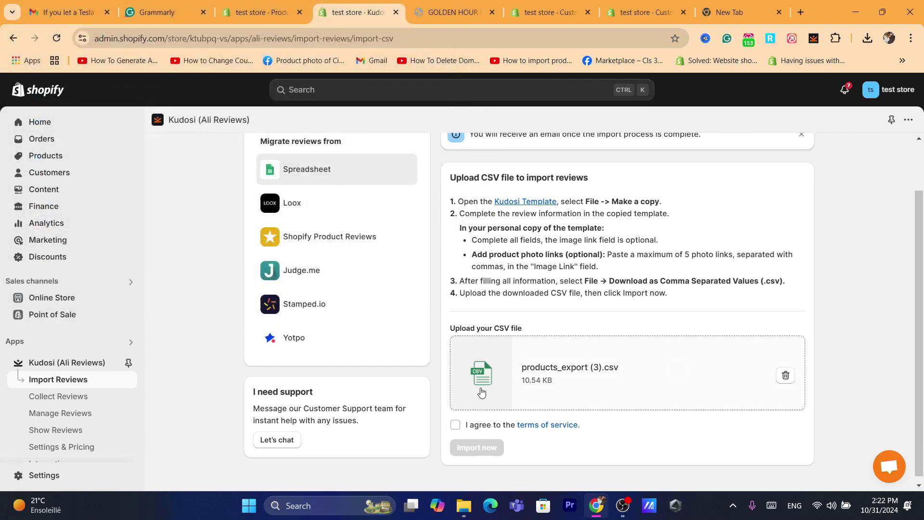
left_click(455, 425)
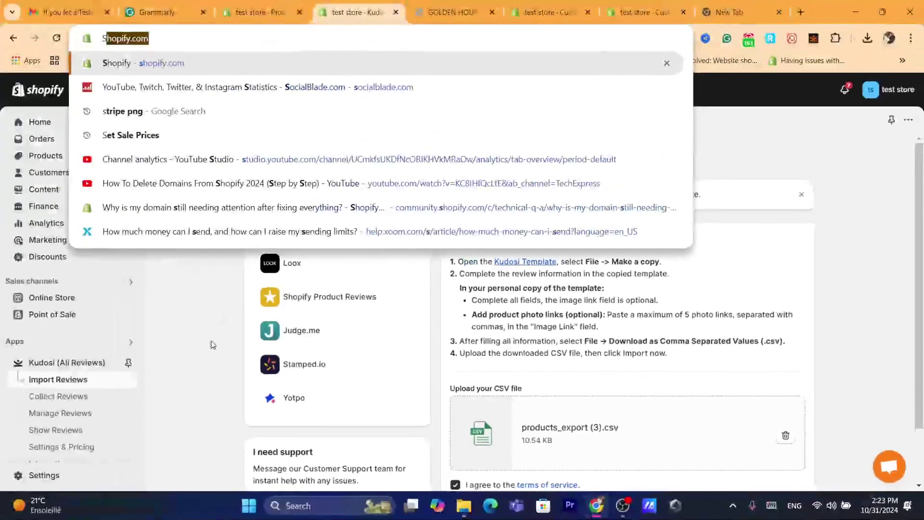
key("Escape")
scroll(922, 241, "down", 2)
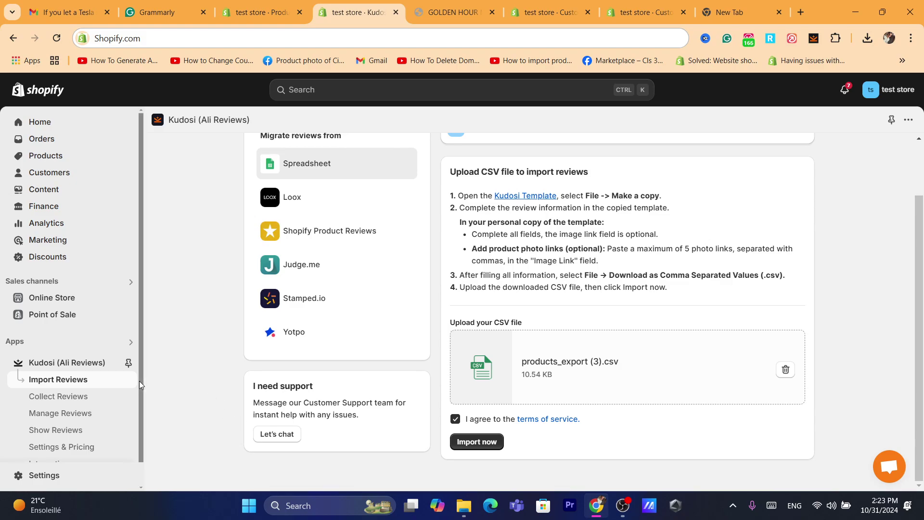
Go through Collect, Manage and Show Reviews to open the Review Box customization editor.
left_click(40, 404)
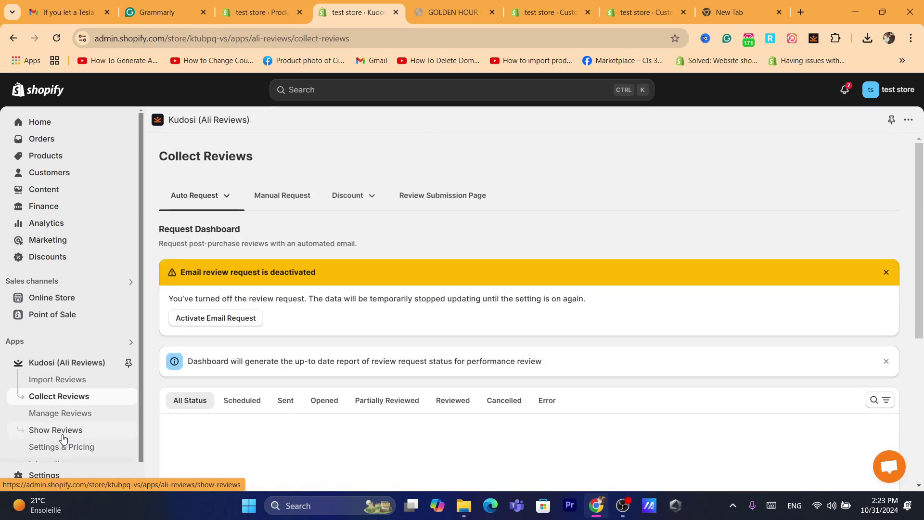
left_click(55, 421)
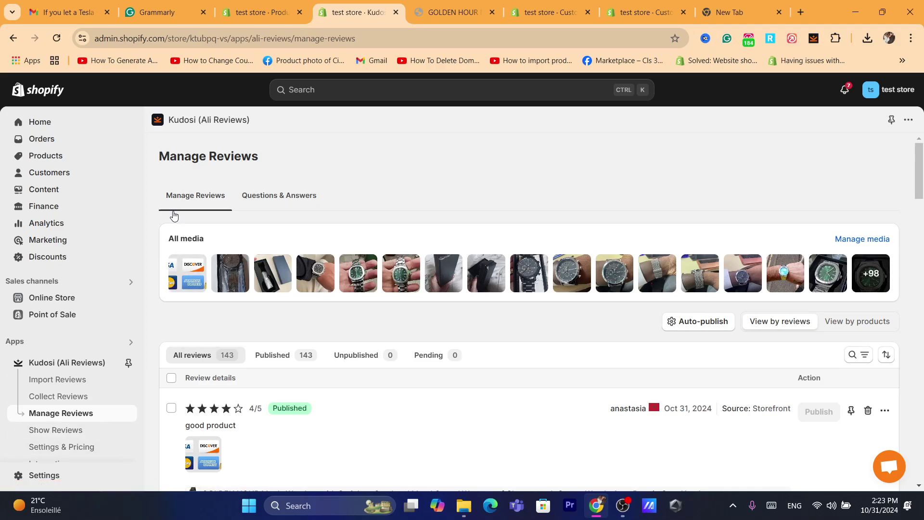
left_click(47, 428)
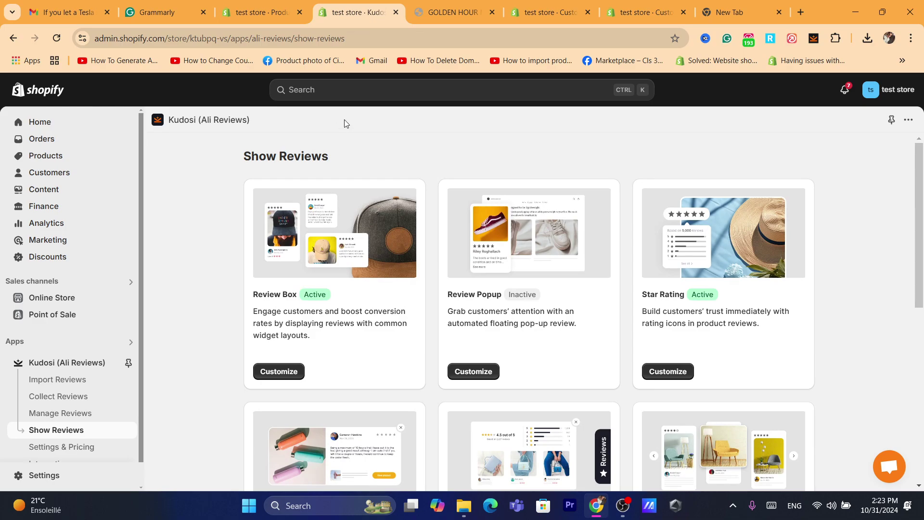
left_click(275, 374)
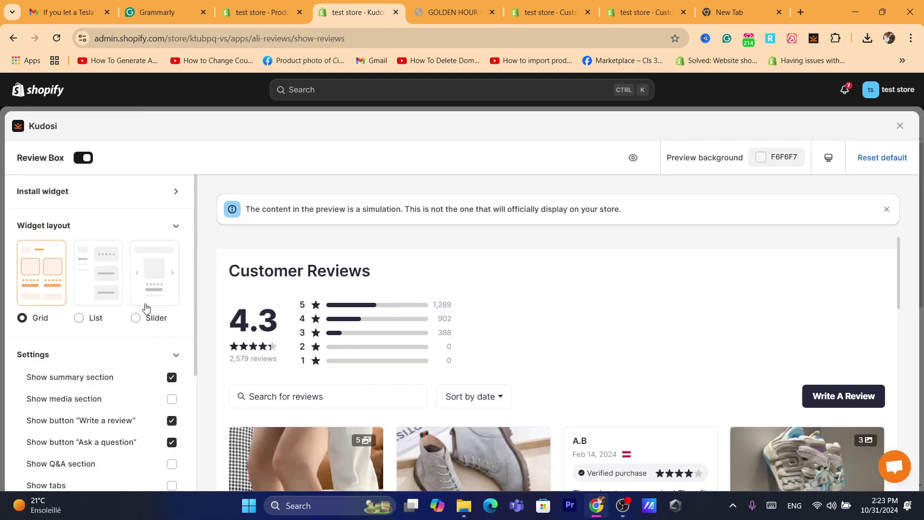
Keep the Grid layout and enable the media section, Q&A section and tabs.
left_click(146, 307)
left_click(103, 302)
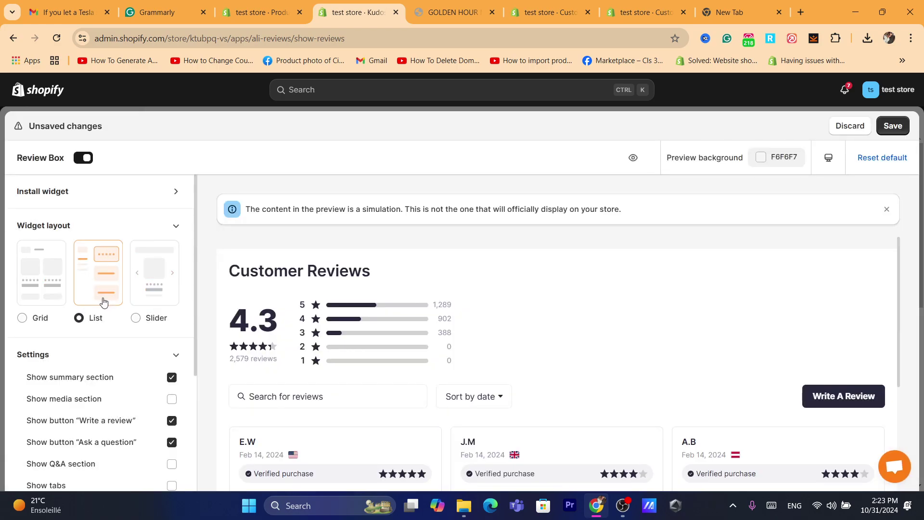
left_click(25, 294)
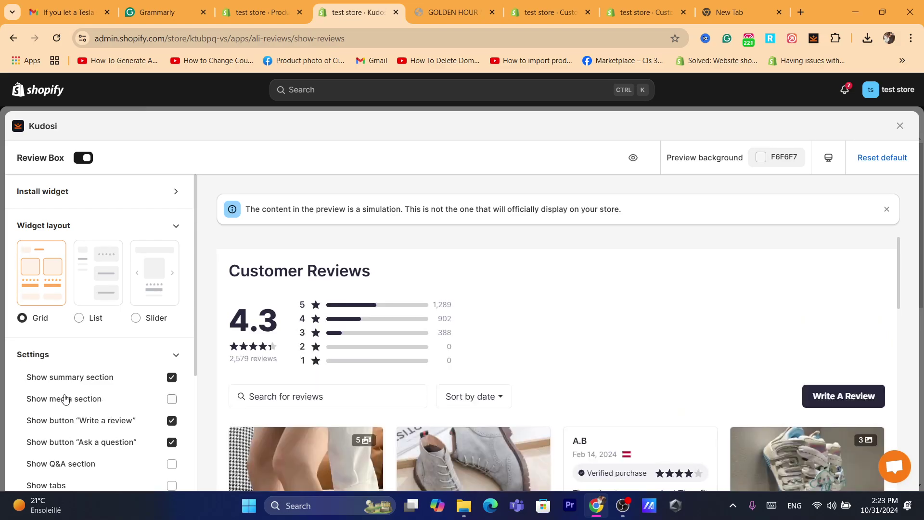
left_click(169, 402)
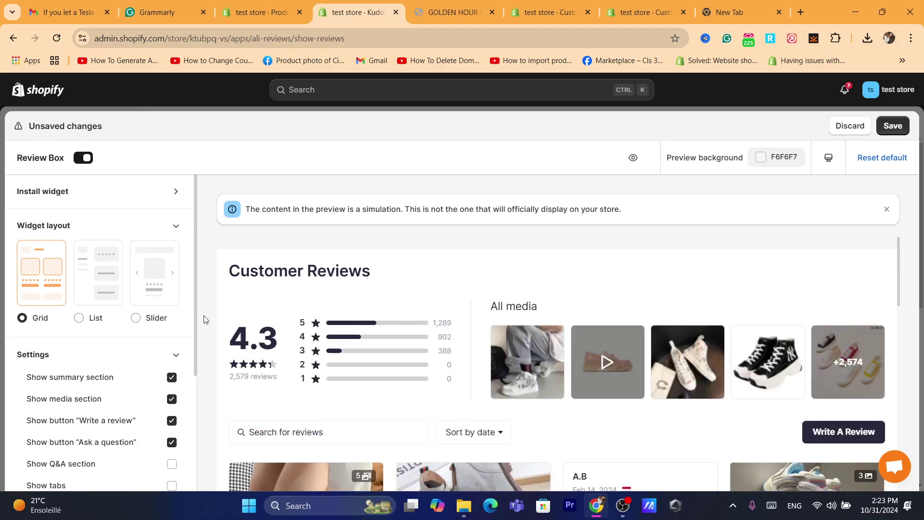
scroll(195, 337, "down", 2)
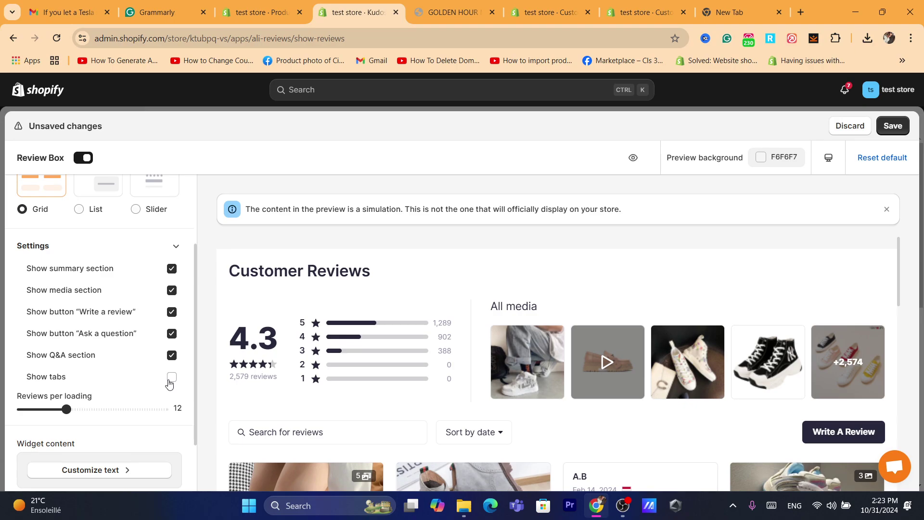
left_click(172, 377)
Set reviews per loading to 17.
left_click_drag(65, 409, 150, 409)
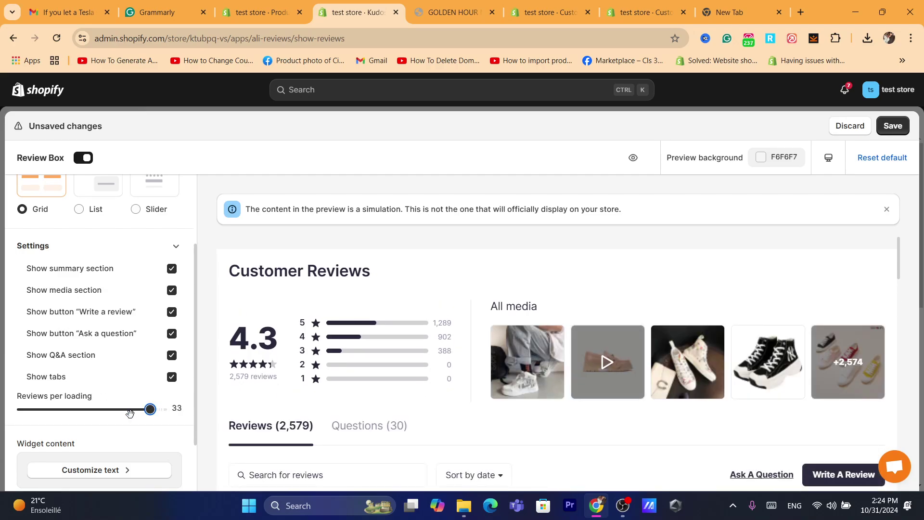
left_click_drag(77, 409, 86, 409)
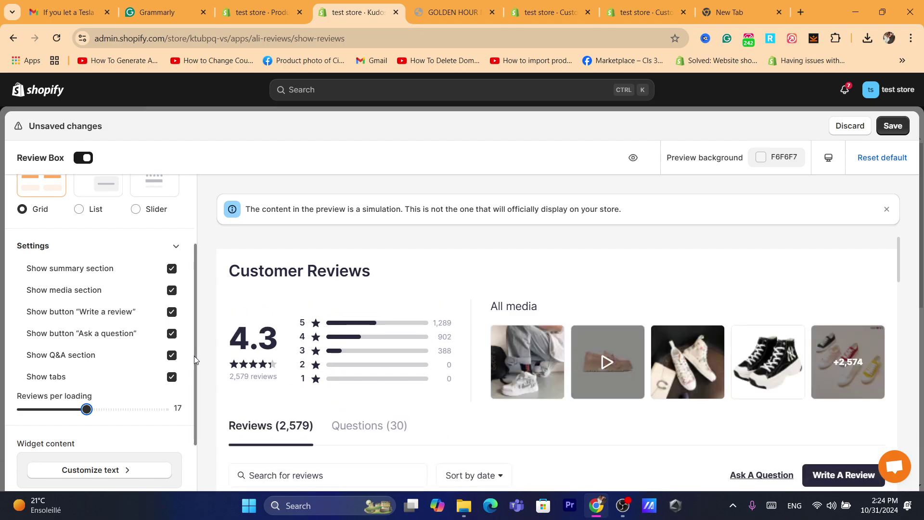
scroll(193, 380, "down", 1)
scroll(193, 379, "down", 1)
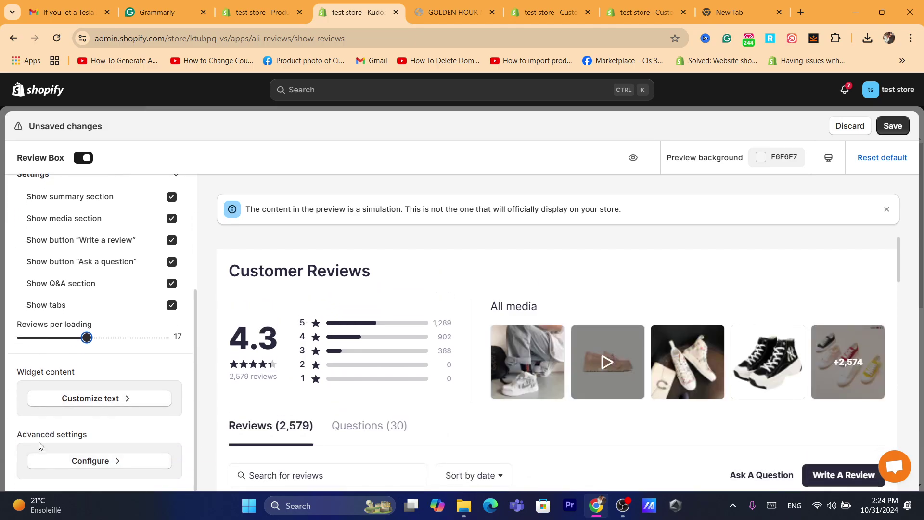
left_click_drag(29, 431, 105, 436)
Set the heading text font size to 39 px in Advanced settings and save.
left_click(105, 461)
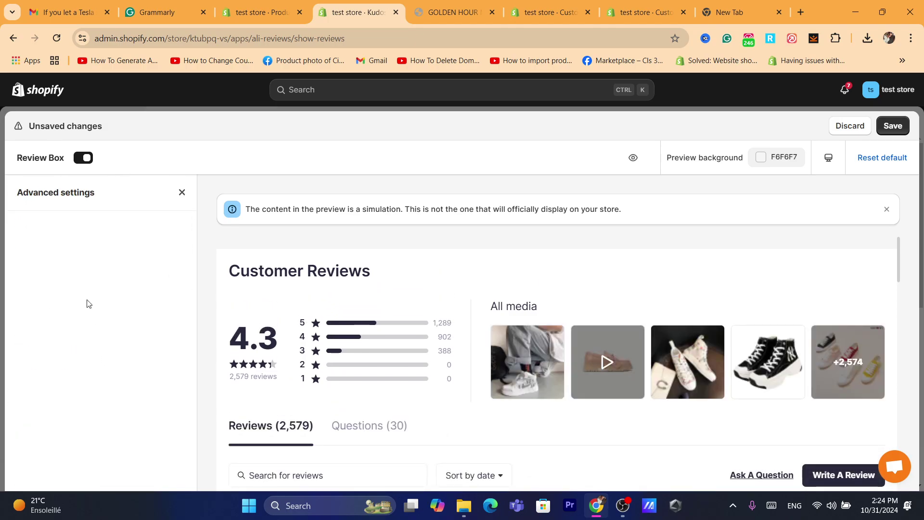
left_click_drag(82, 375, 116, 375)
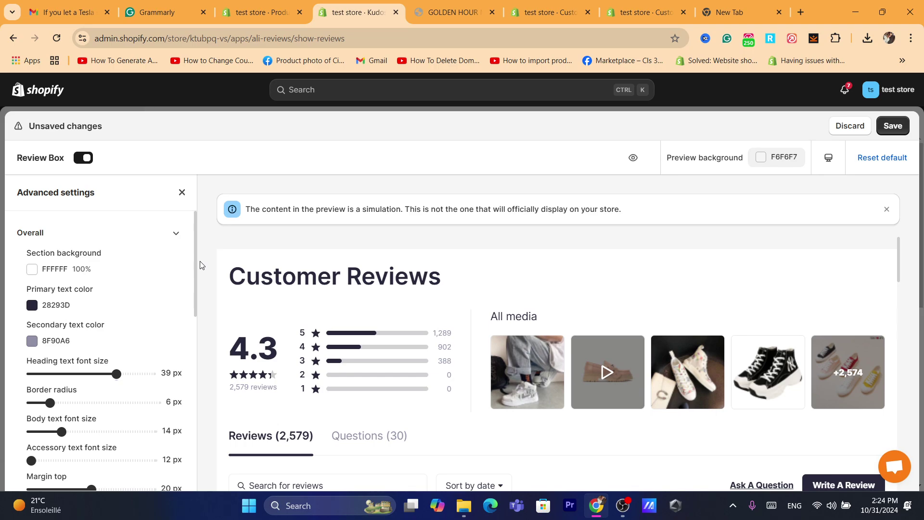
left_click(893, 126)
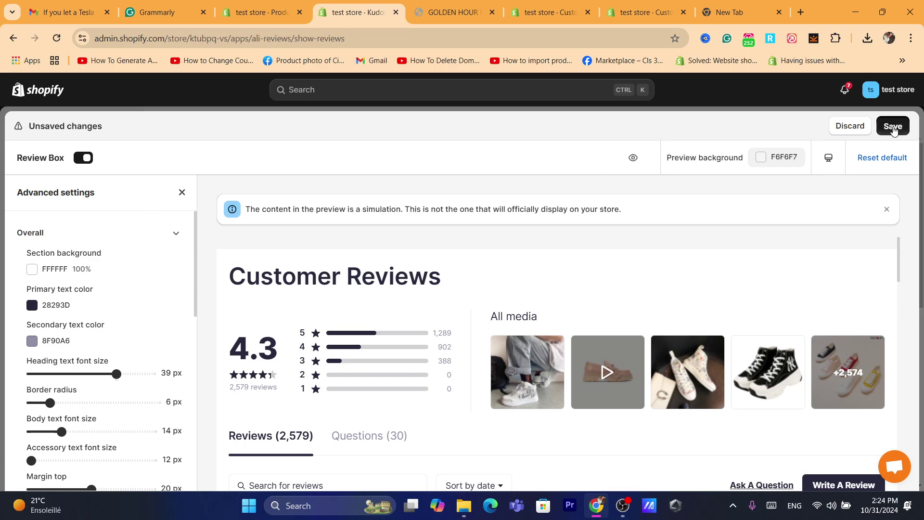